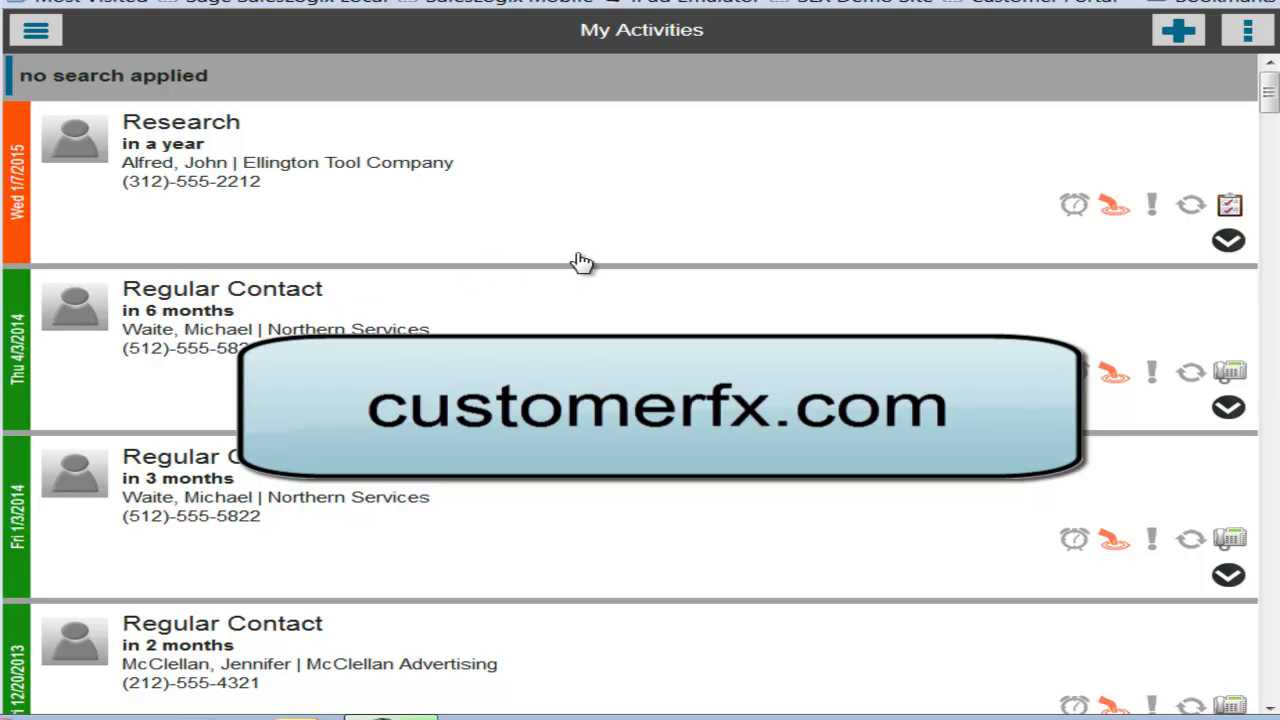
Step: Close the menu, scroll through My Activities, then reopen the main navigation menu
click(36, 30)
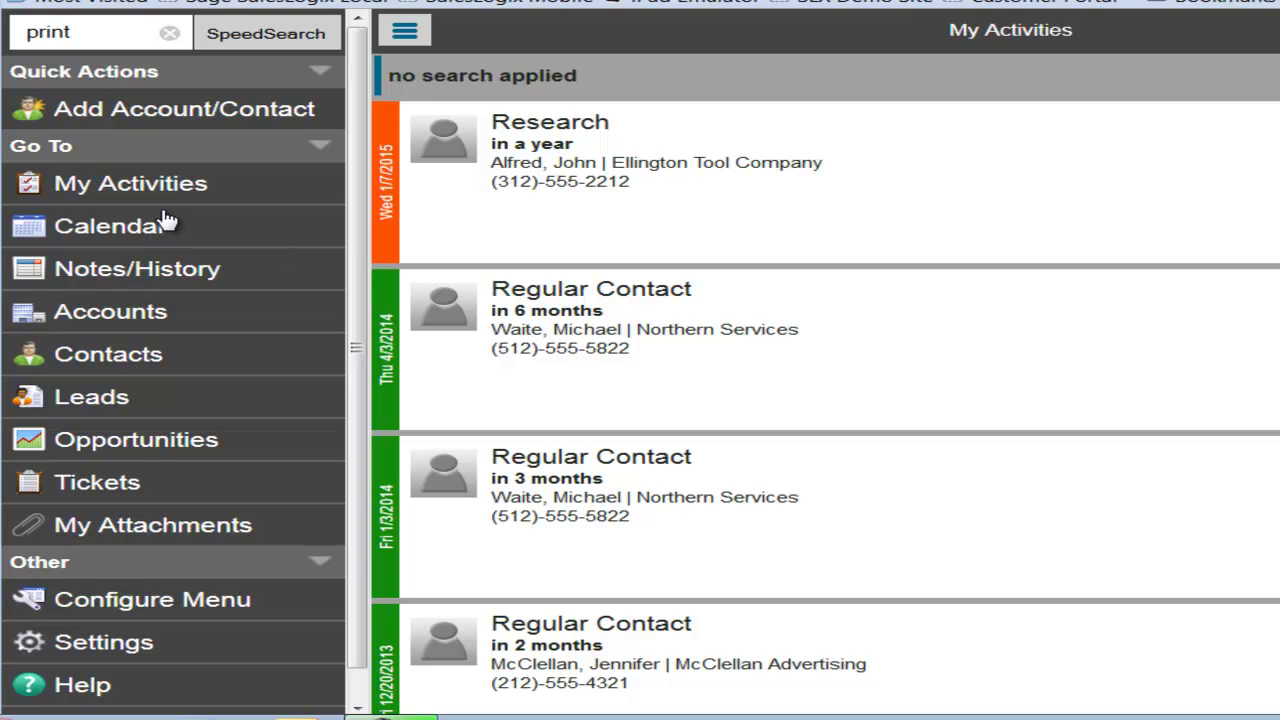
click(405, 34)
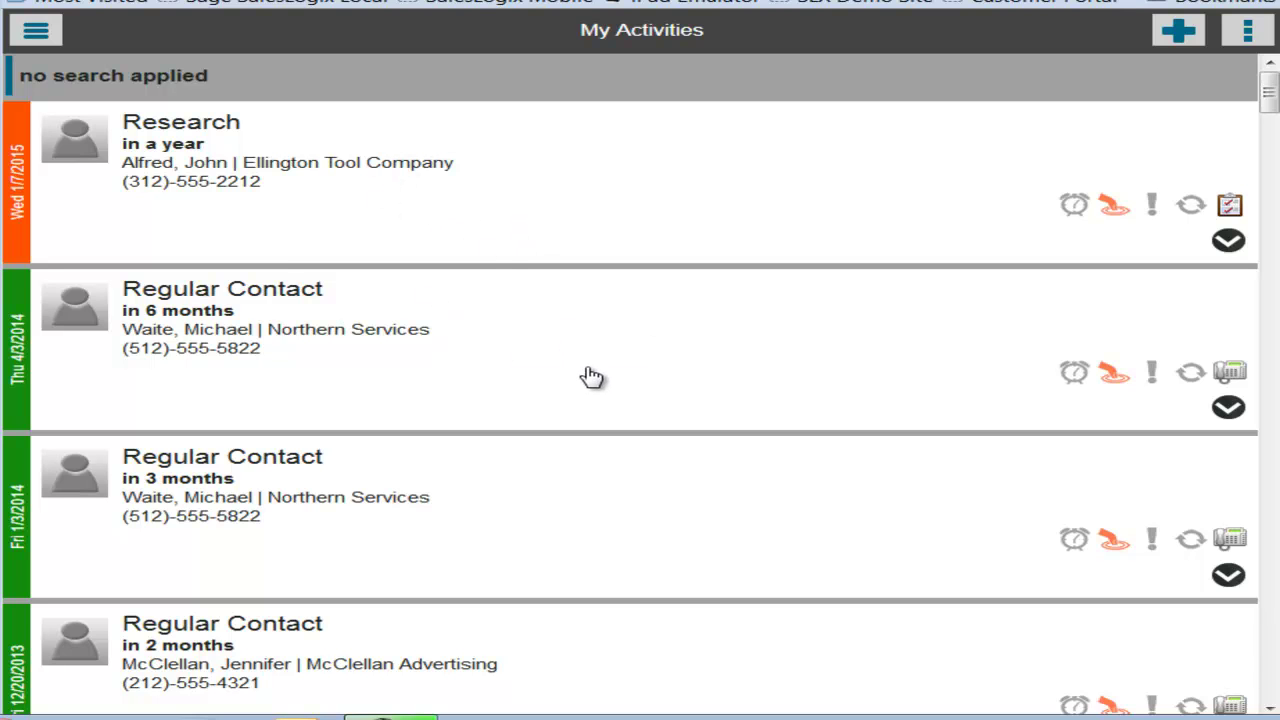
scroll(591, 376, down, 7)
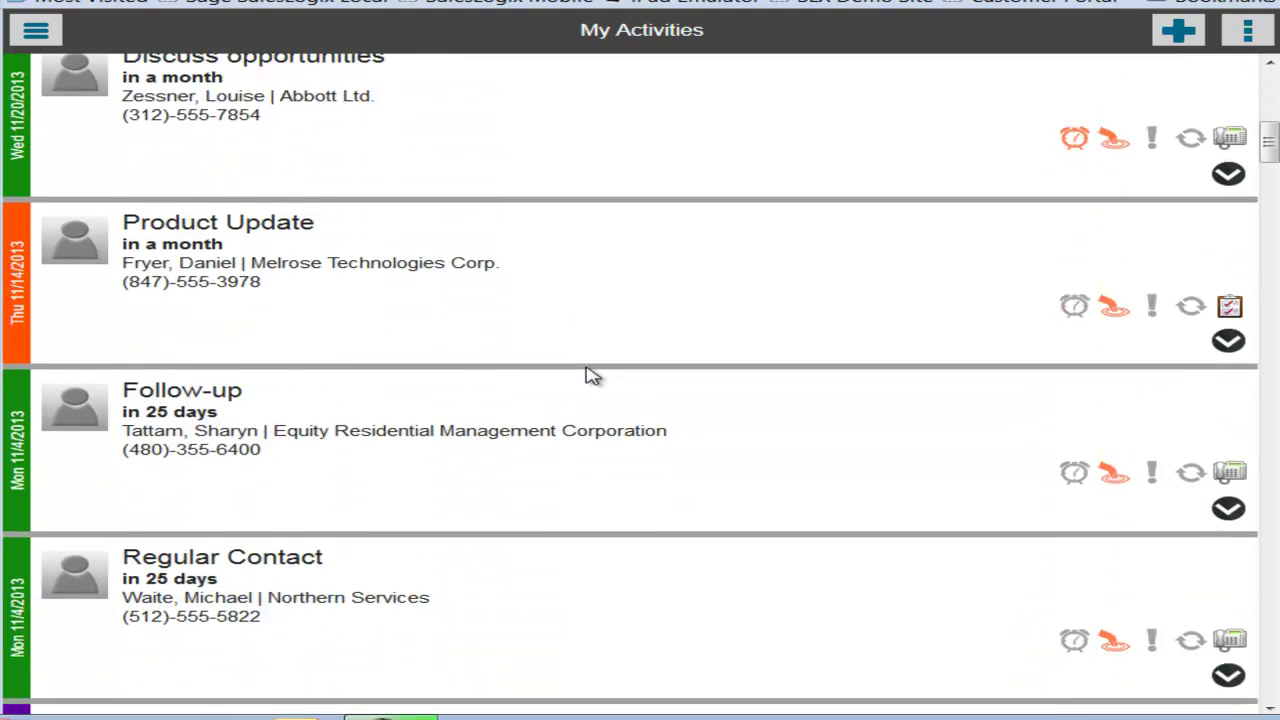
scroll(591, 376, up, 8)
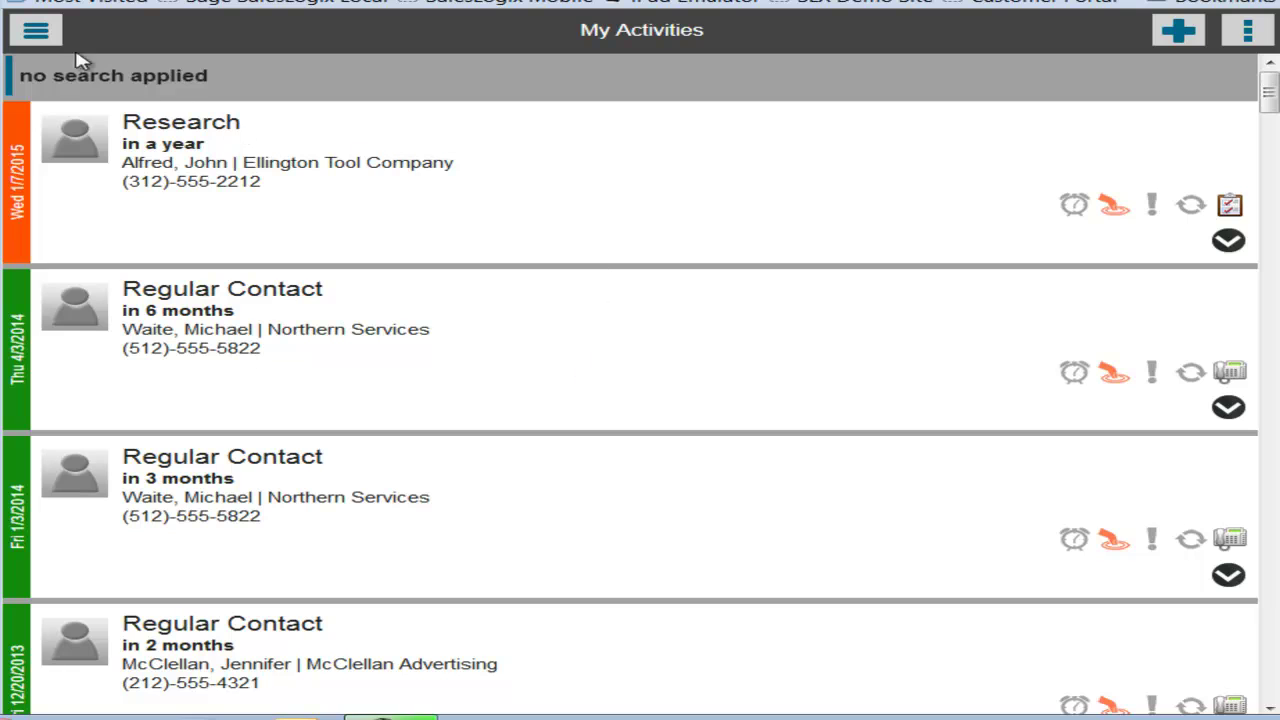
click(36, 32)
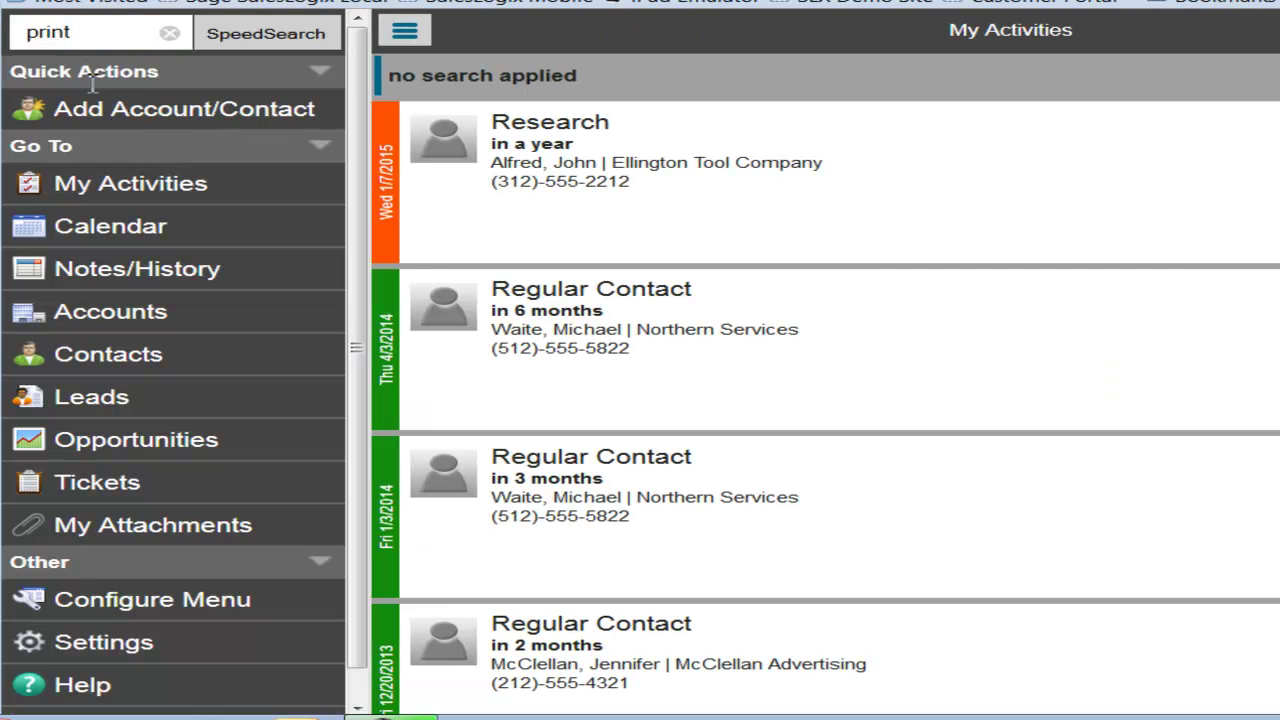
click(126, 222)
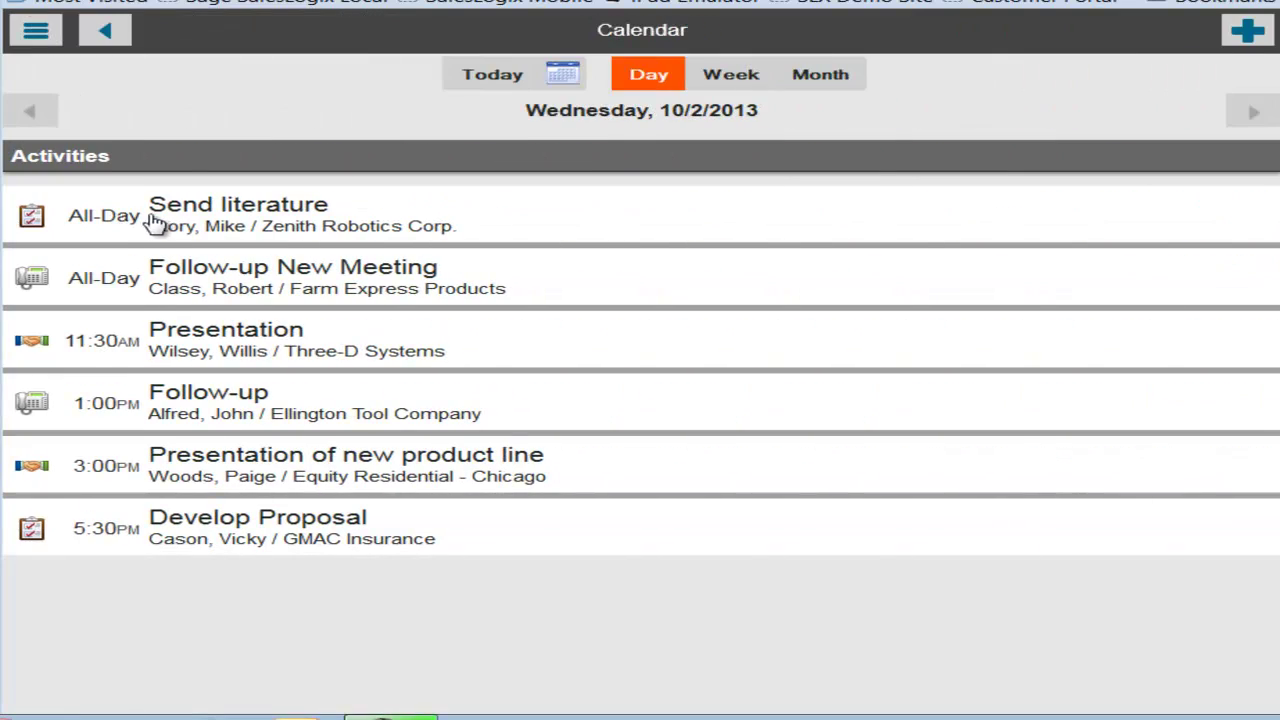
click(757, 80)
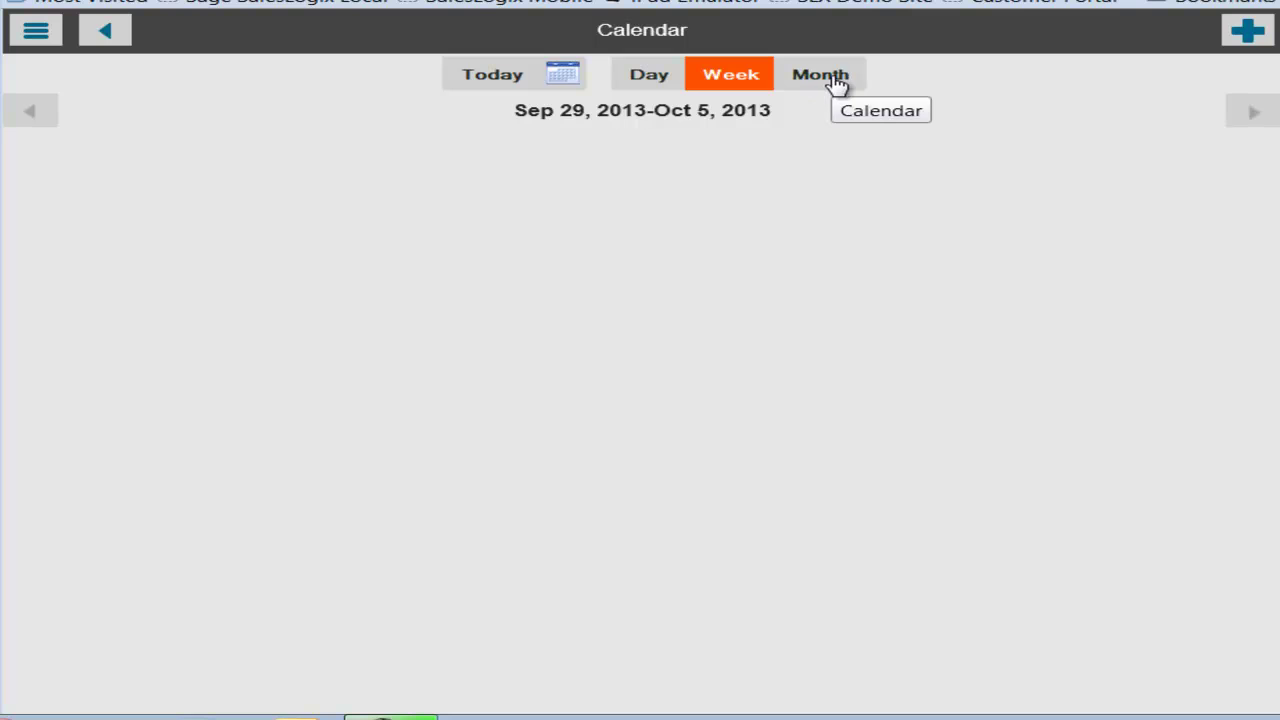
click(836, 84)
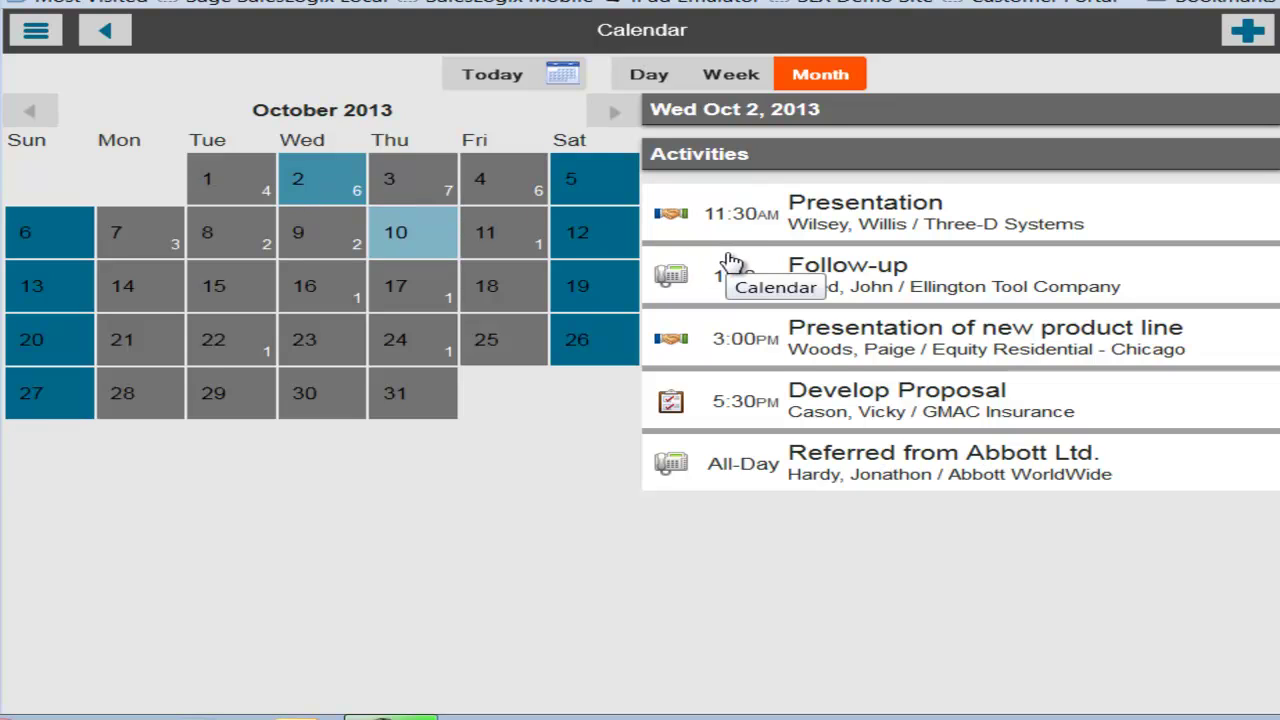
click(512, 194)
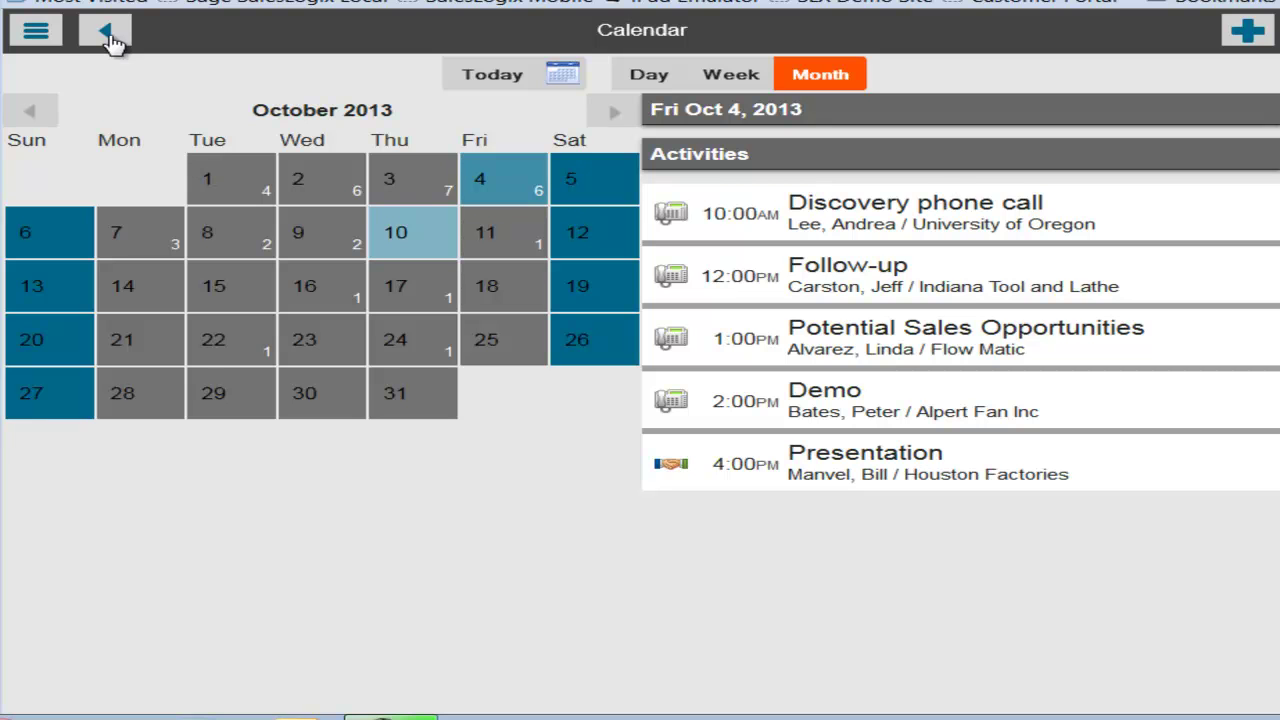
click(108, 36)
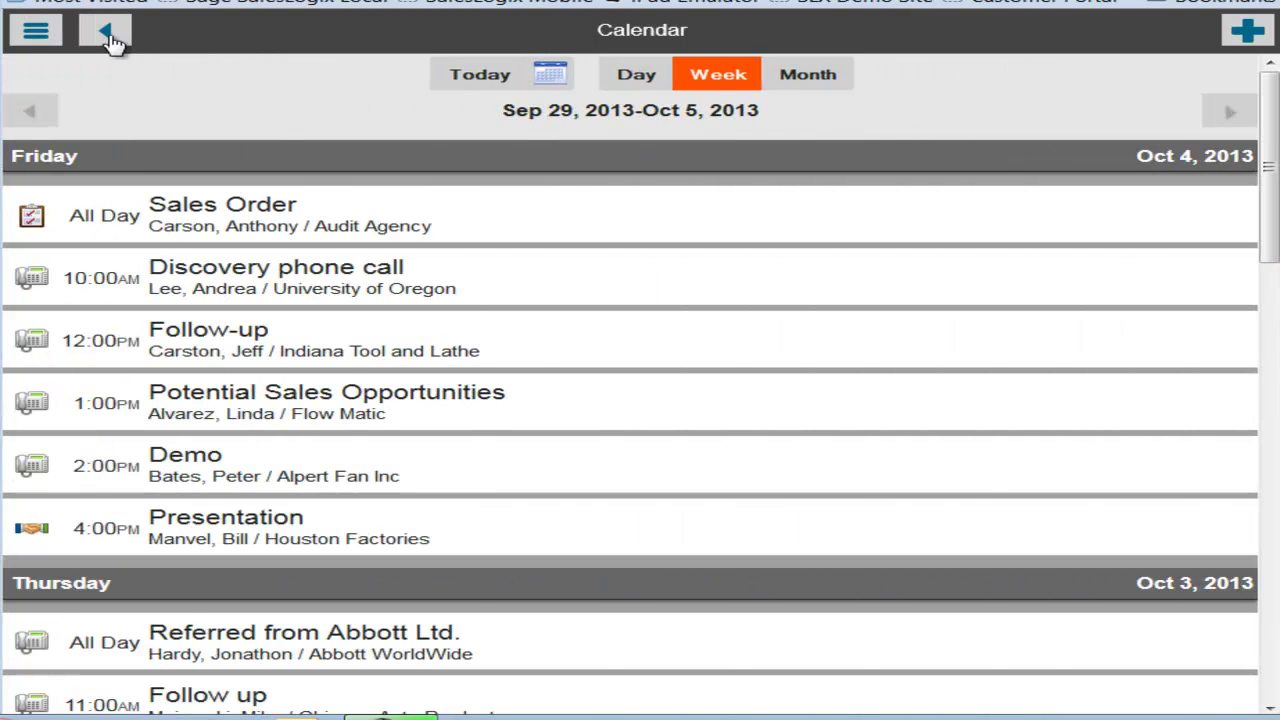
click(108, 36)
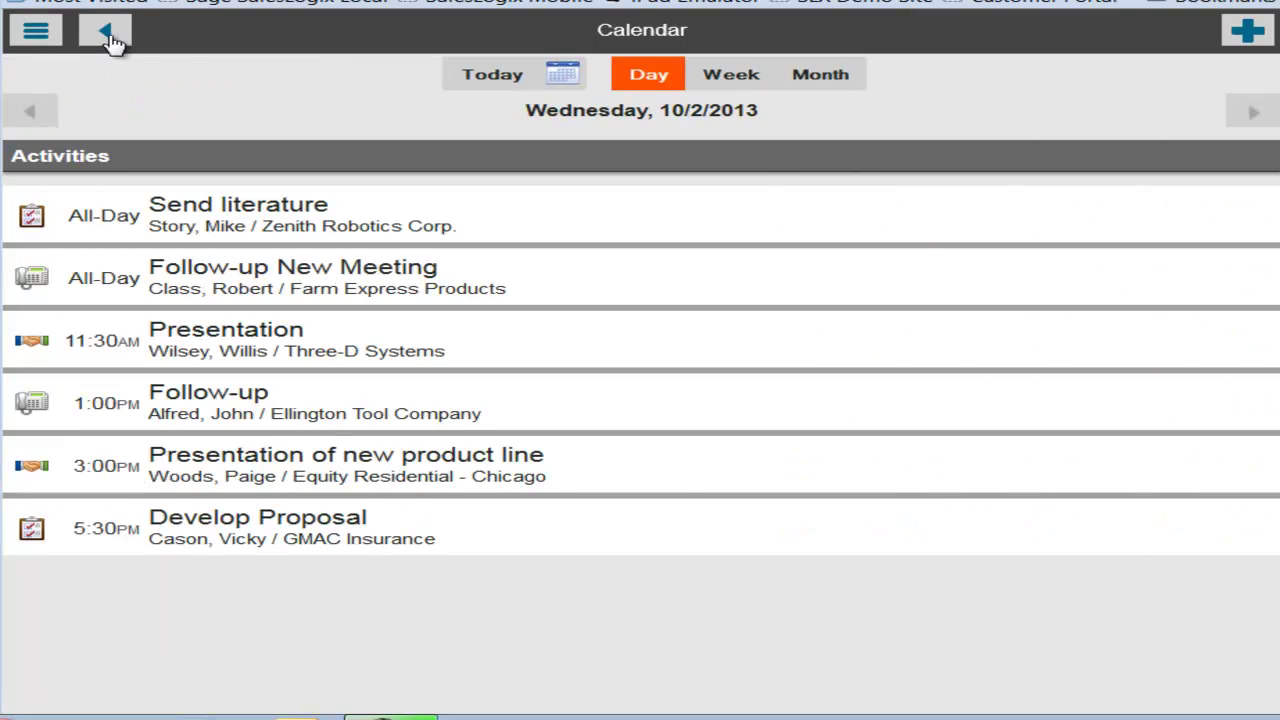
click(108, 36)
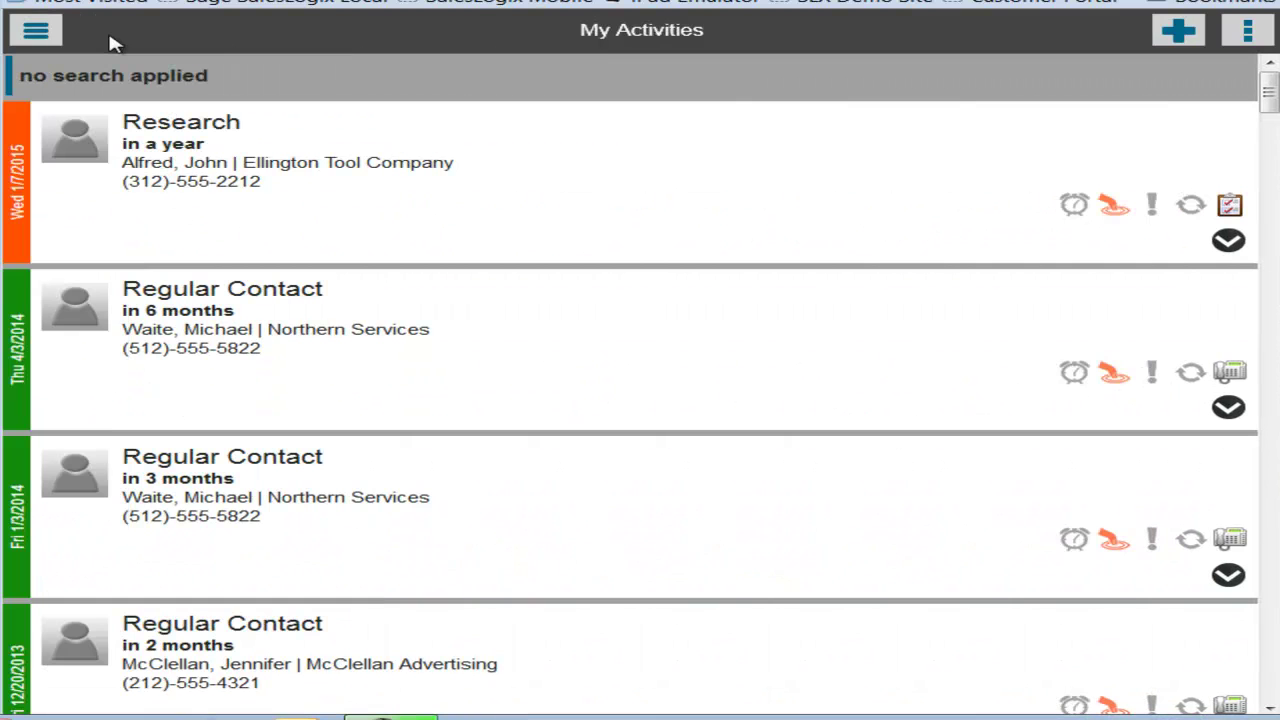
Step: Go to the Accounts list and filter it by the #customer hashtag
click(37, 33)
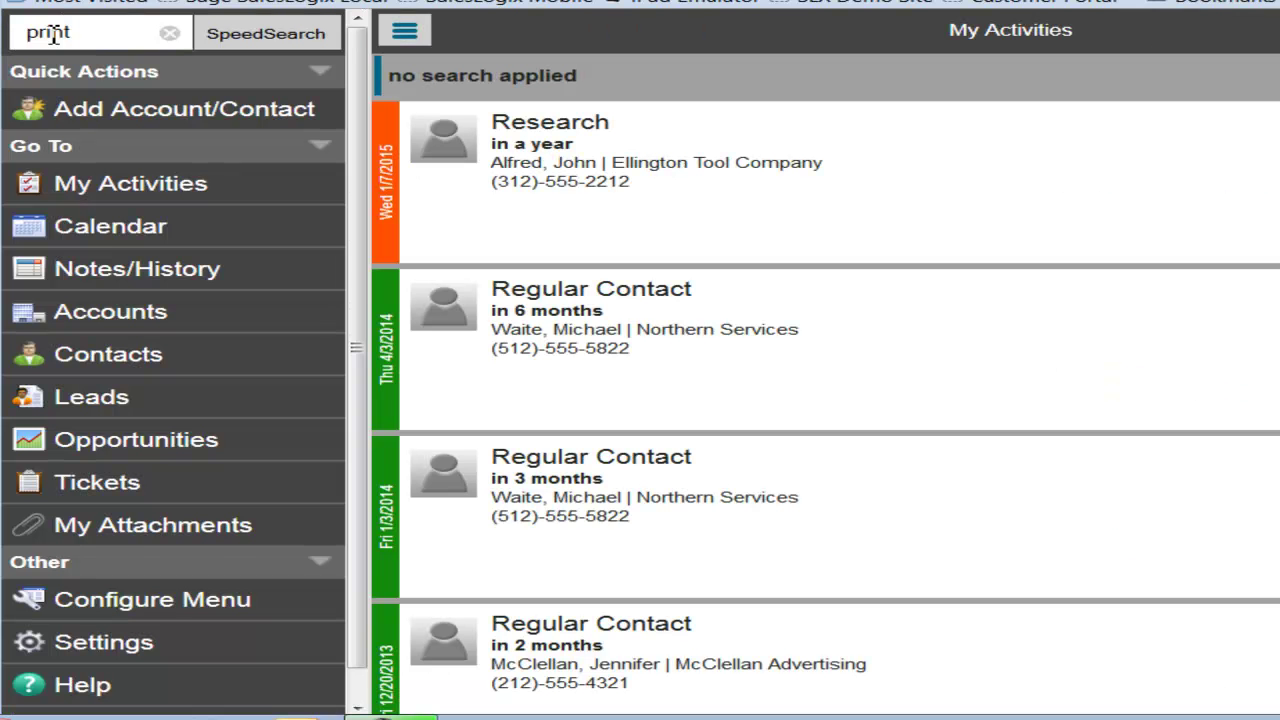
click(156, 311)
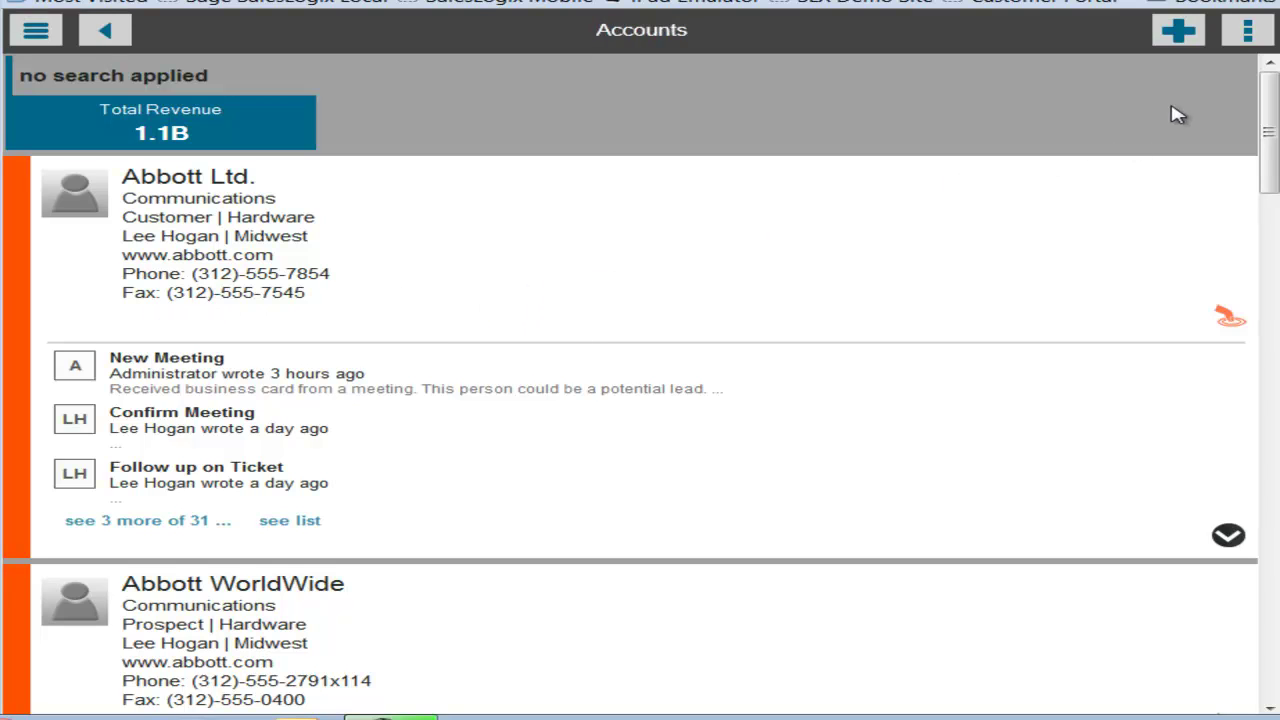
click(1248, 31)
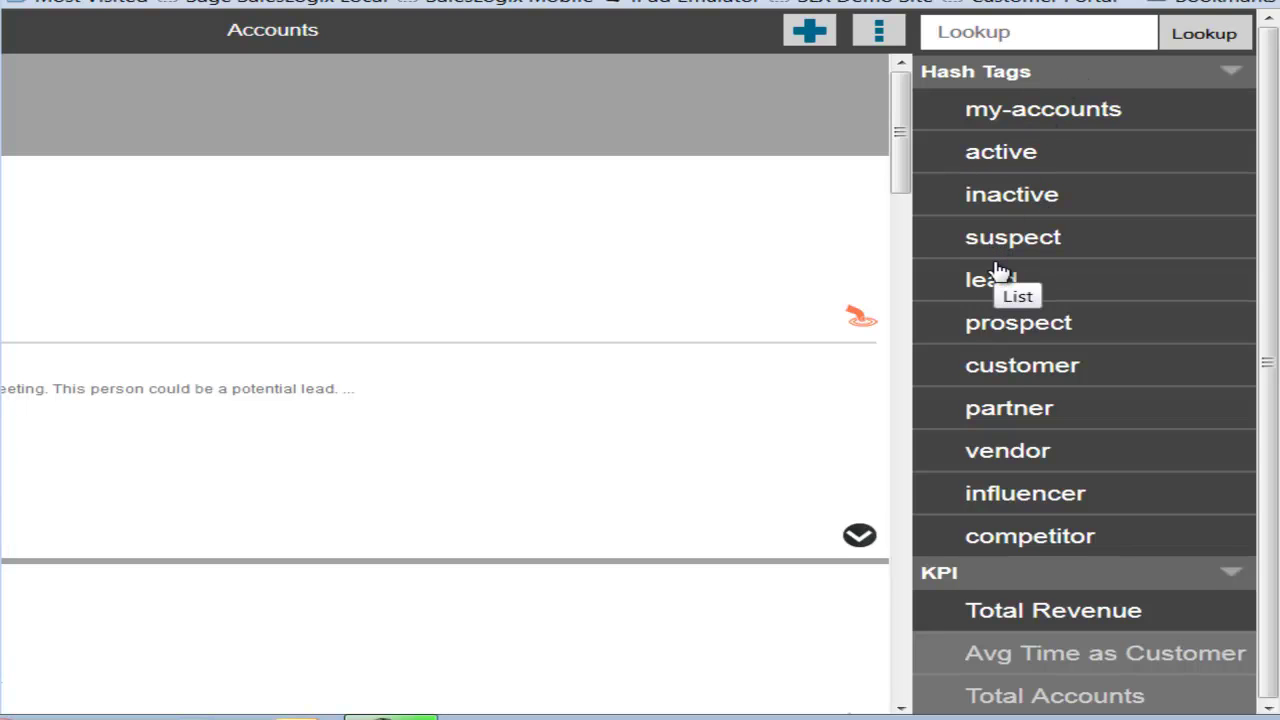
click(1012, 370)
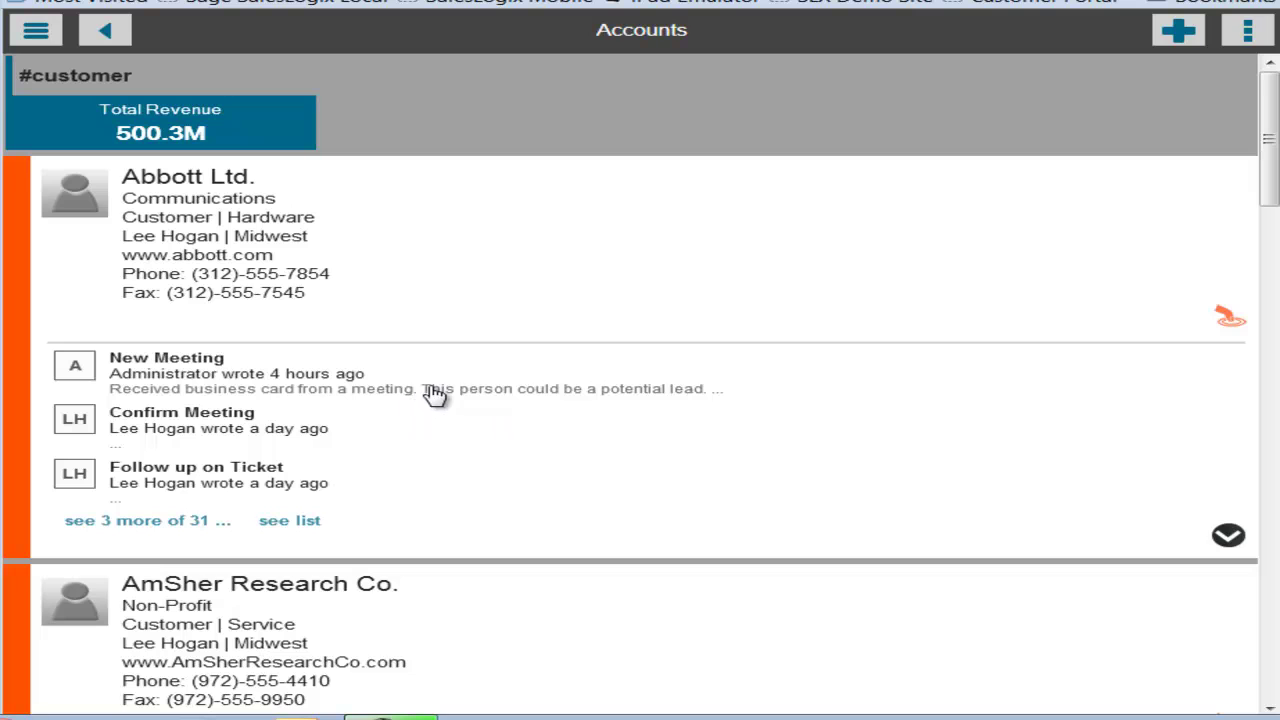
Step: Clear the #customer search and reload all accounts, showing 1.1B Total Revenue
click(1240, 32)
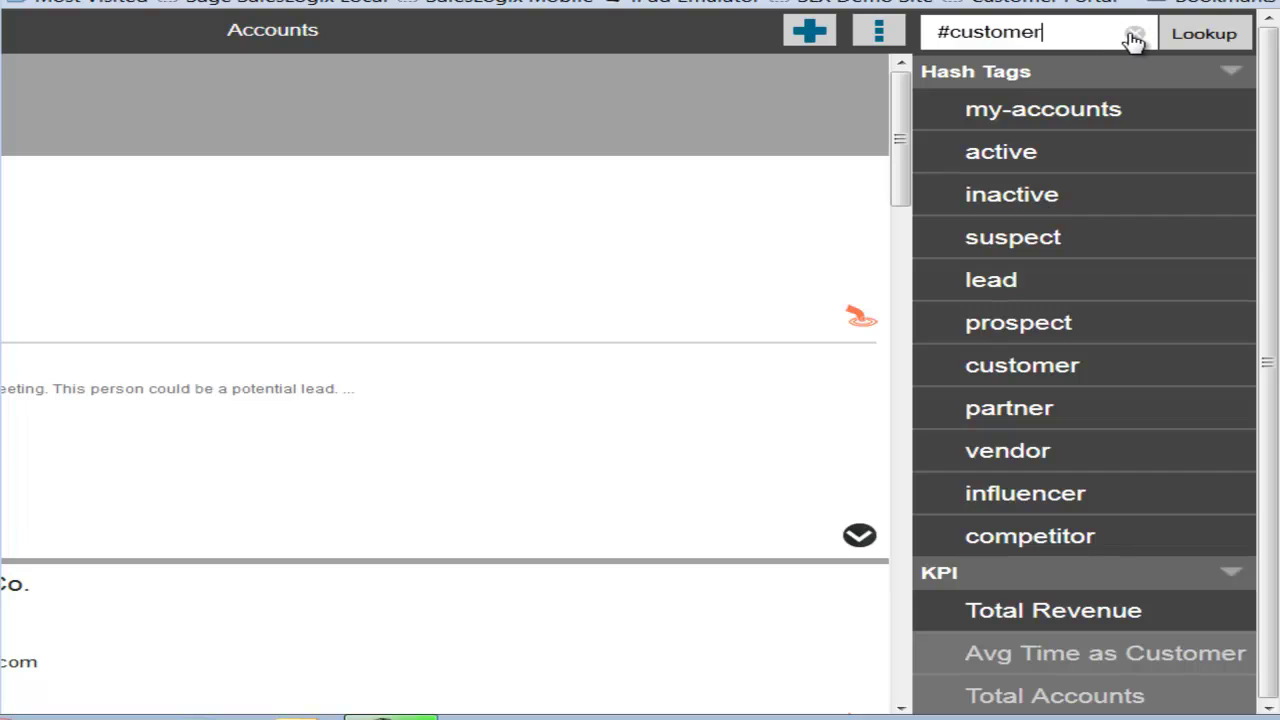
click(1134, 36)
click(1210, 38)
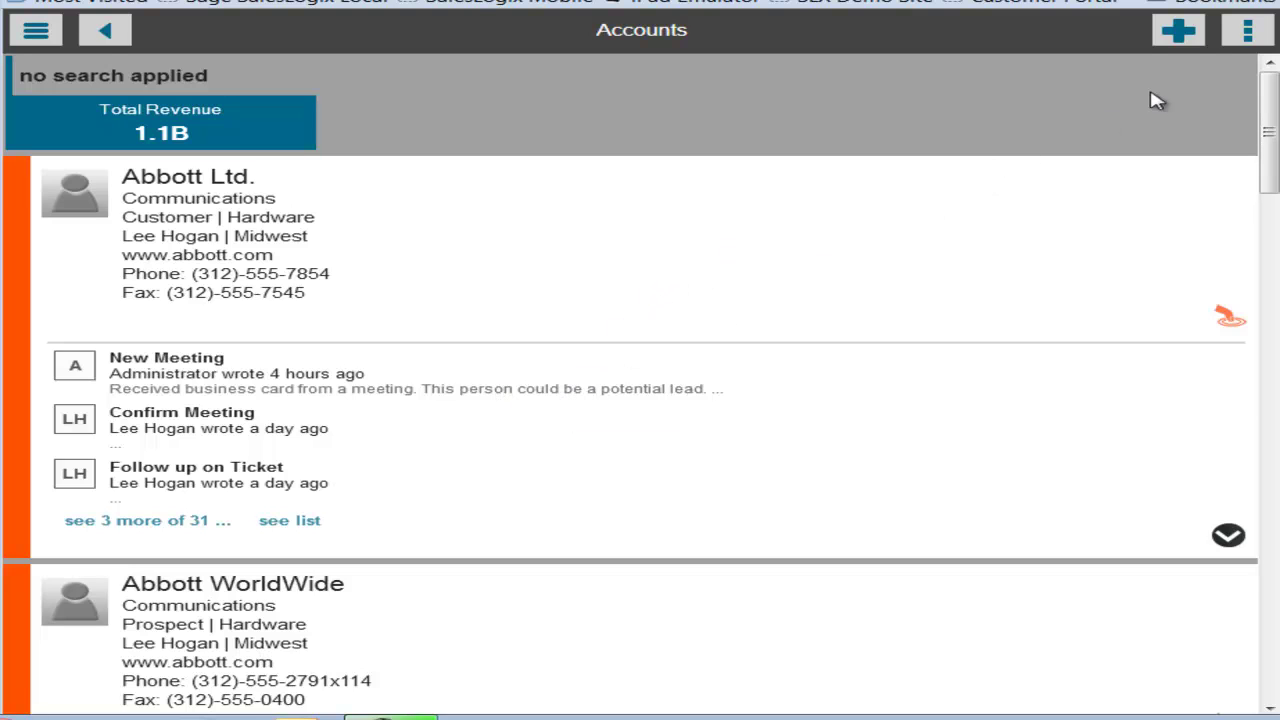
Step: Filter Accounts to #customer and add the Avg Time as Customer and Total Accounts KPIs
click(1240, 40)
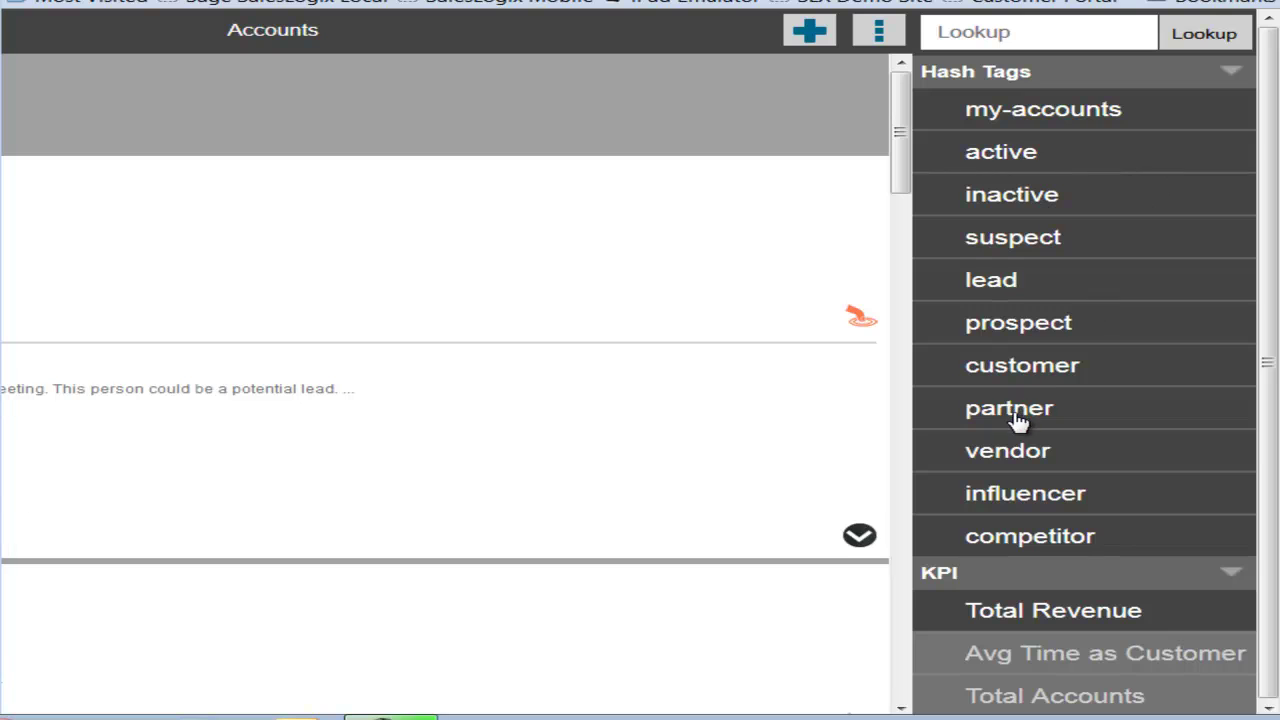
click(1025, 370)
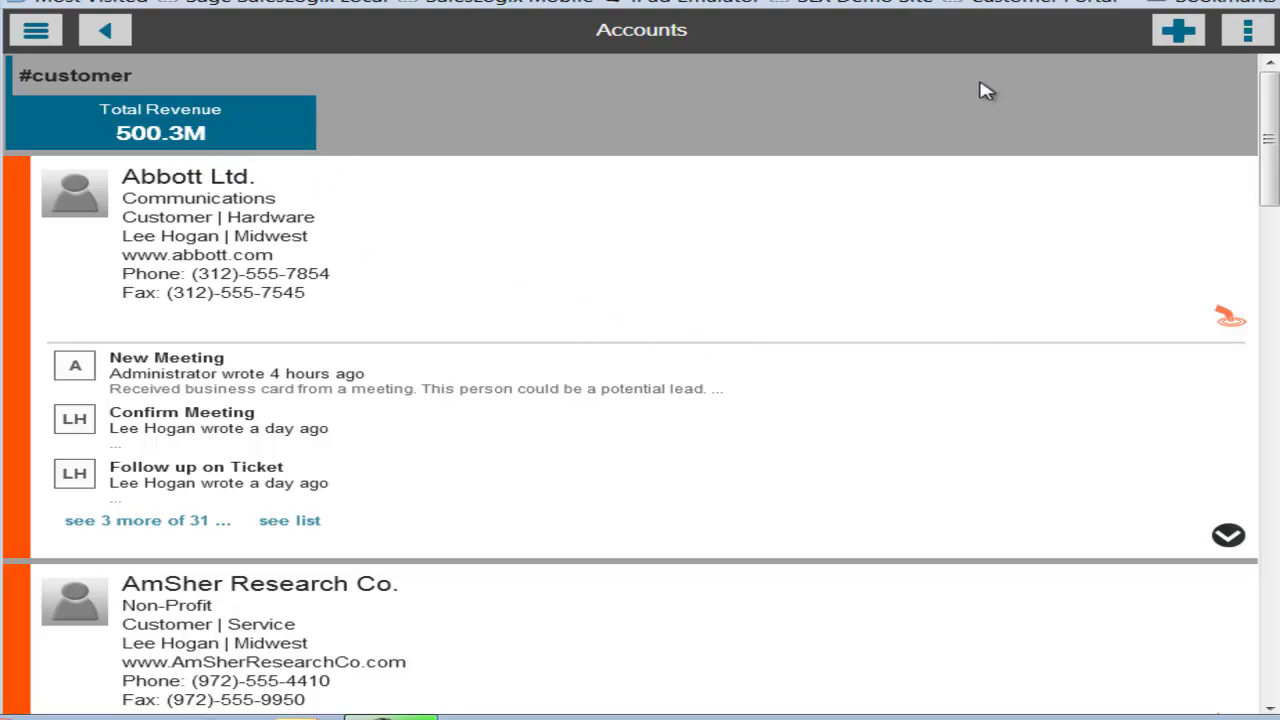
click(1247, 35)
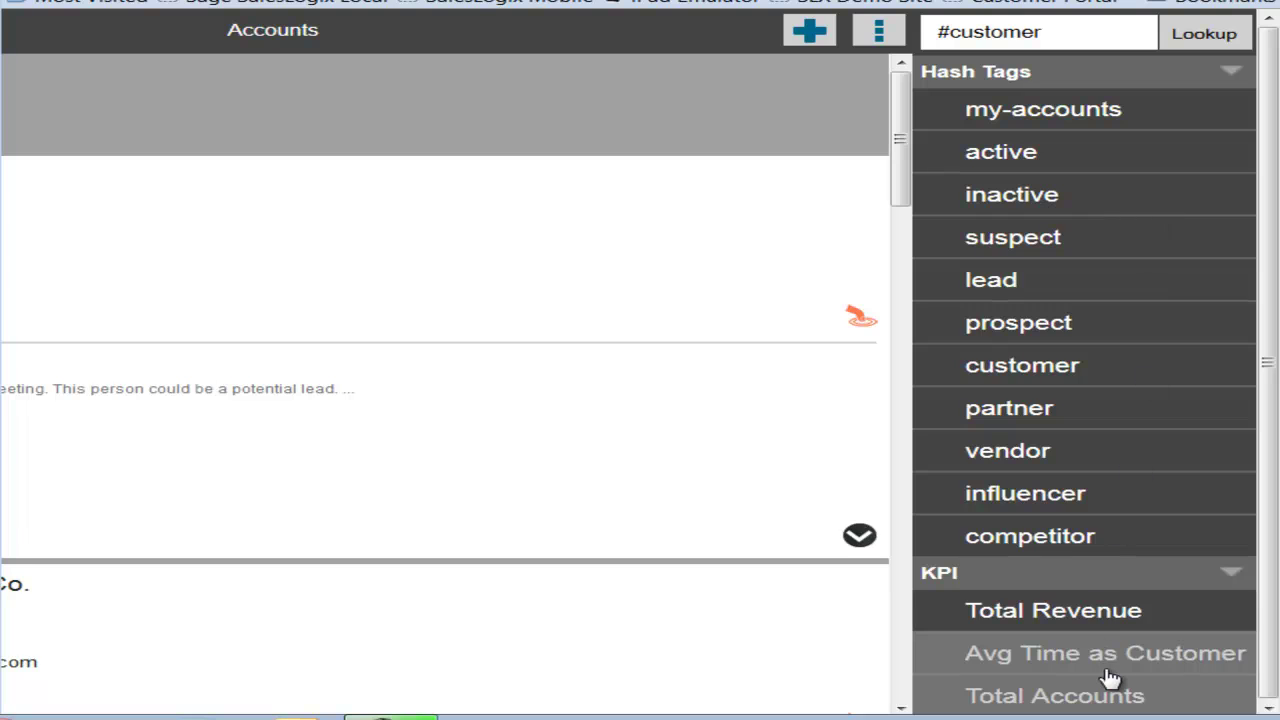
click(1036, 660)
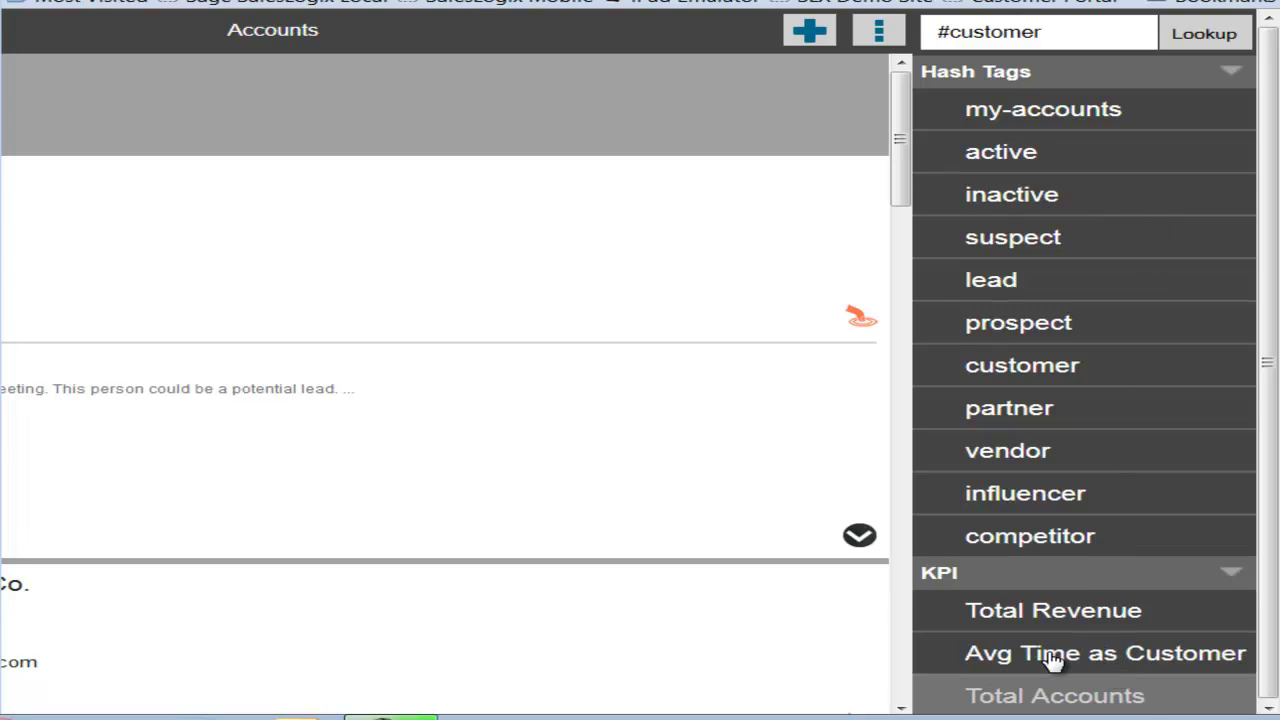
click(1058, 697)
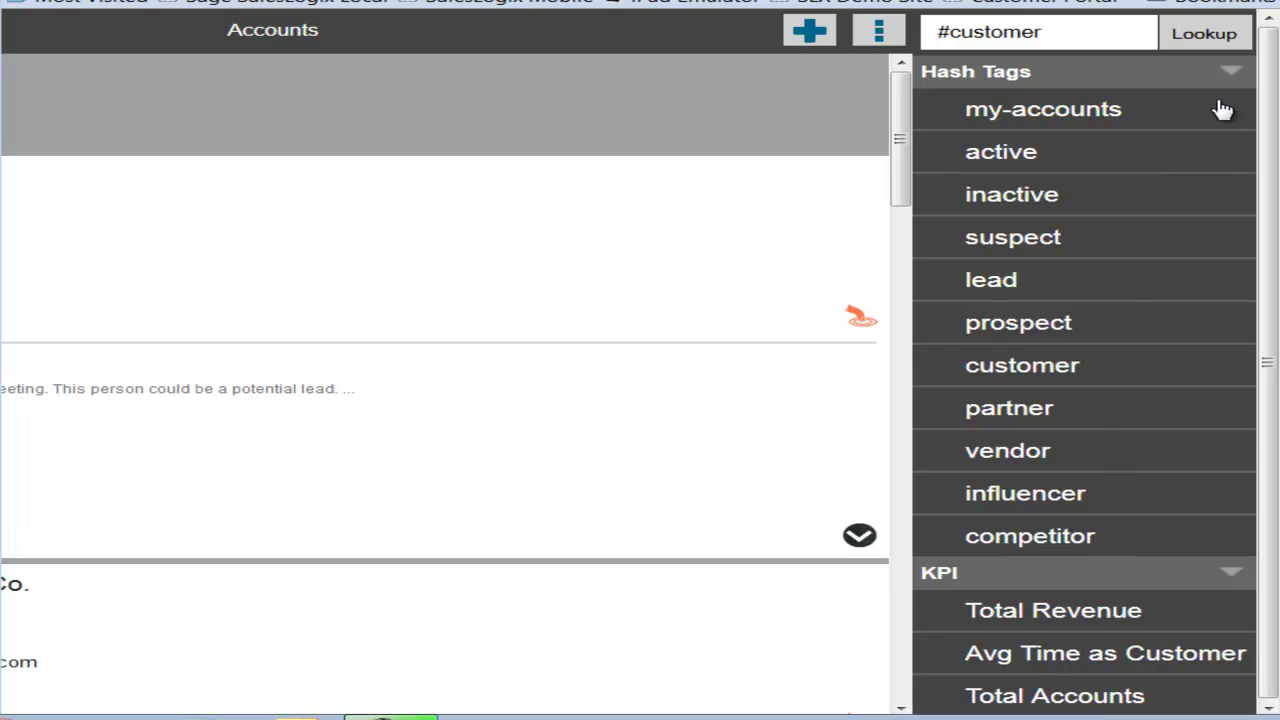
click(1170, 44)
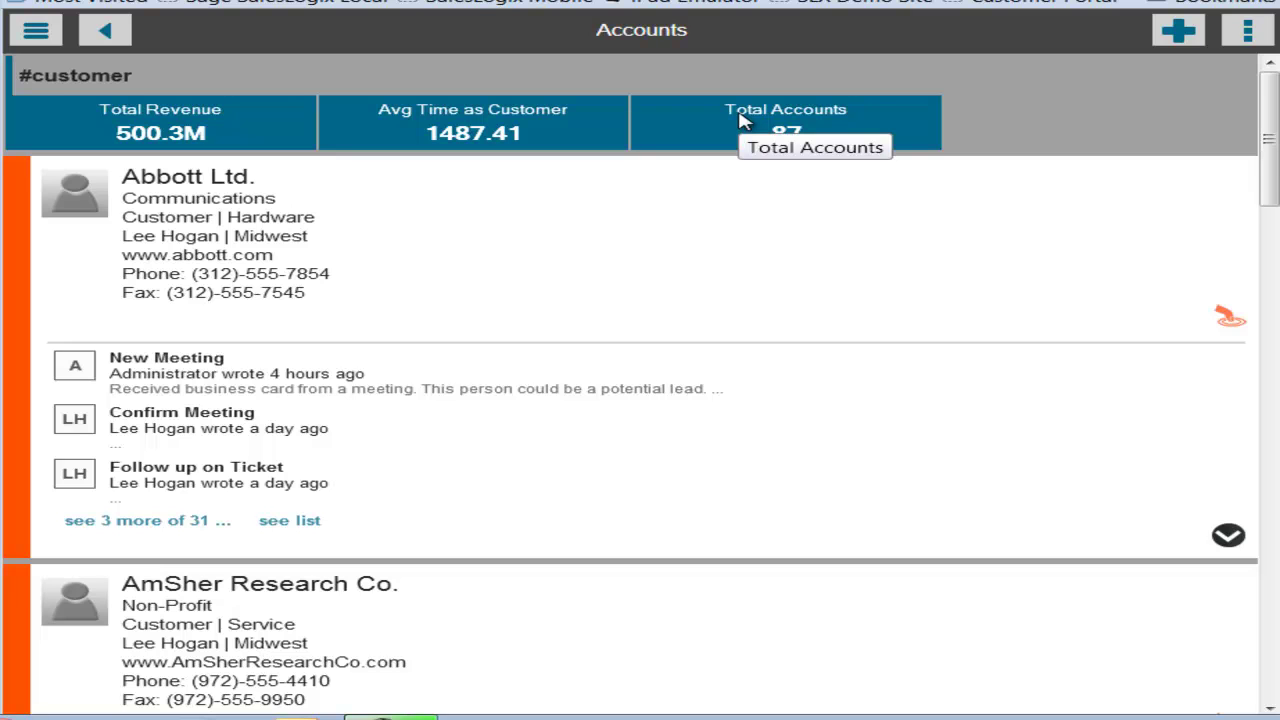
Step: Go to Opportunities, view the Total Opportunities chart by owner, then go back
click(58, 34)
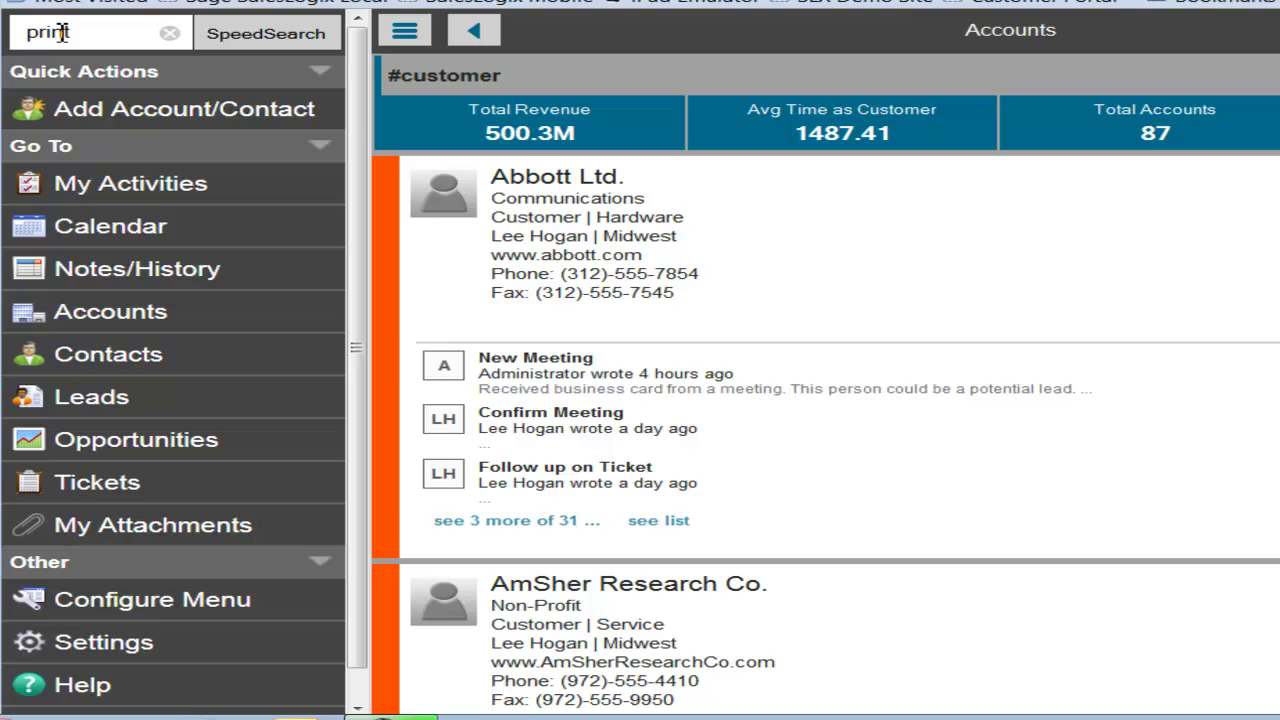
click(137, 450)
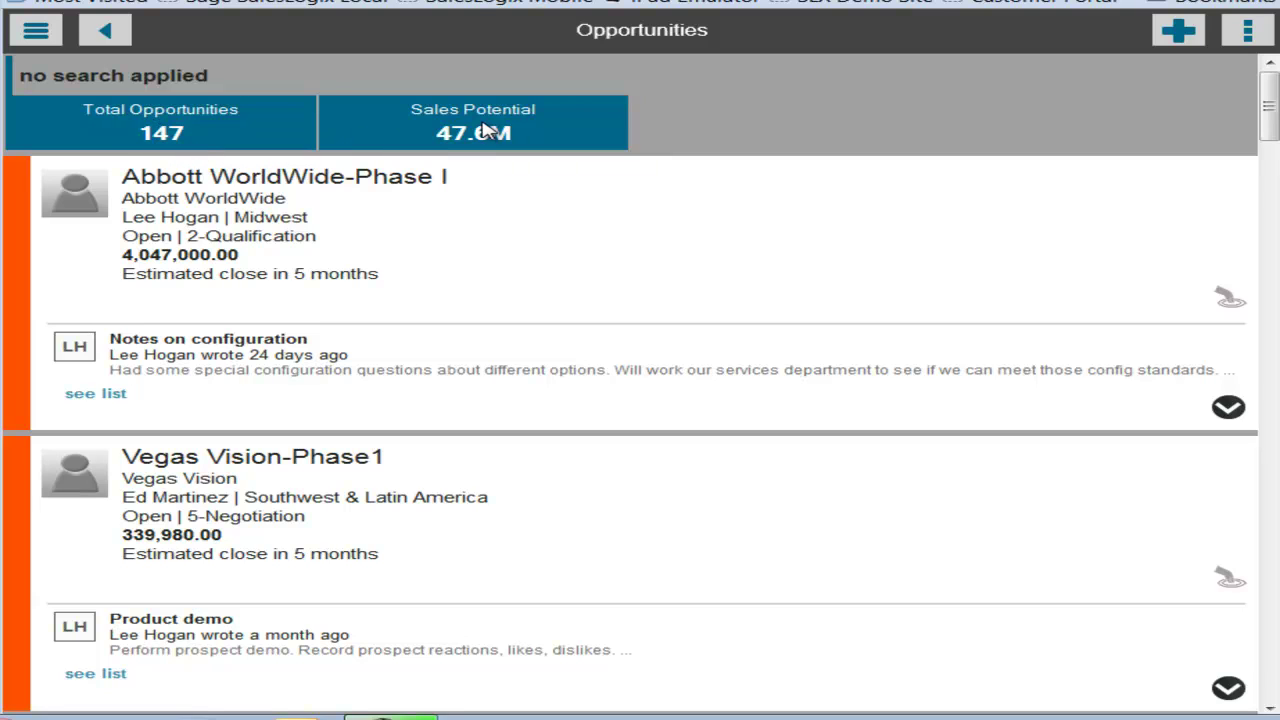
click(233, 130)
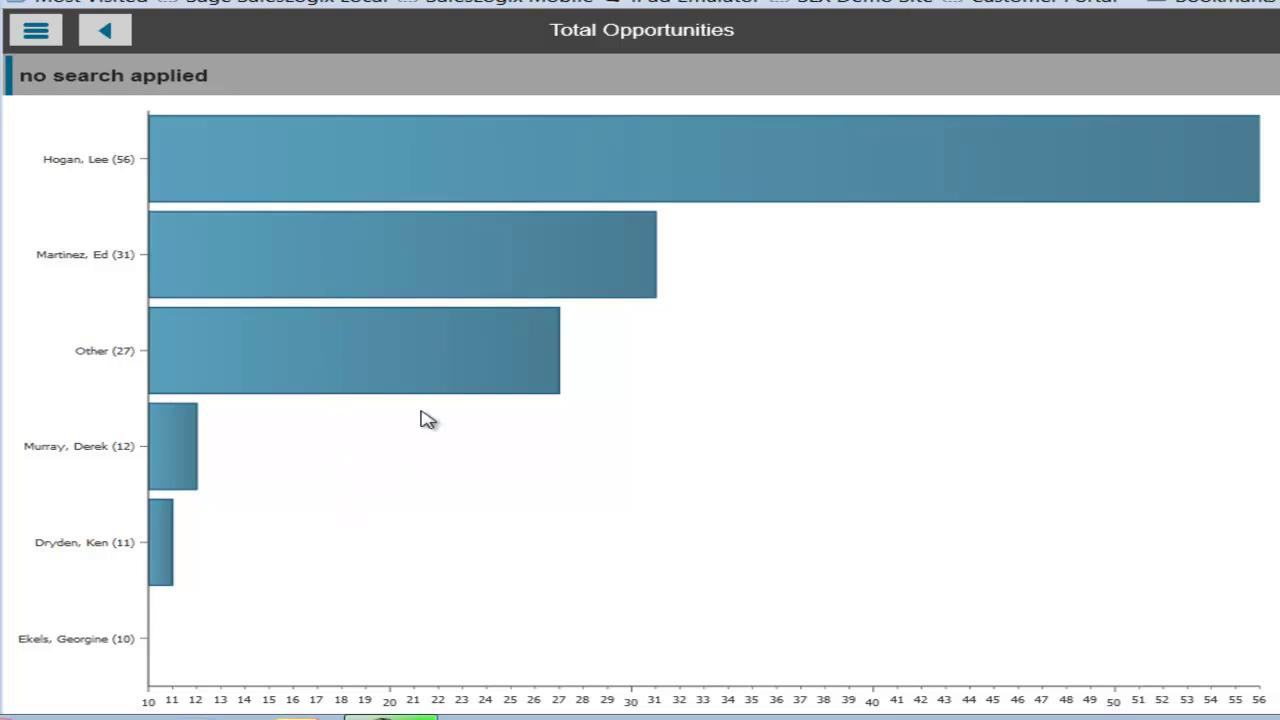
click(108, 37)
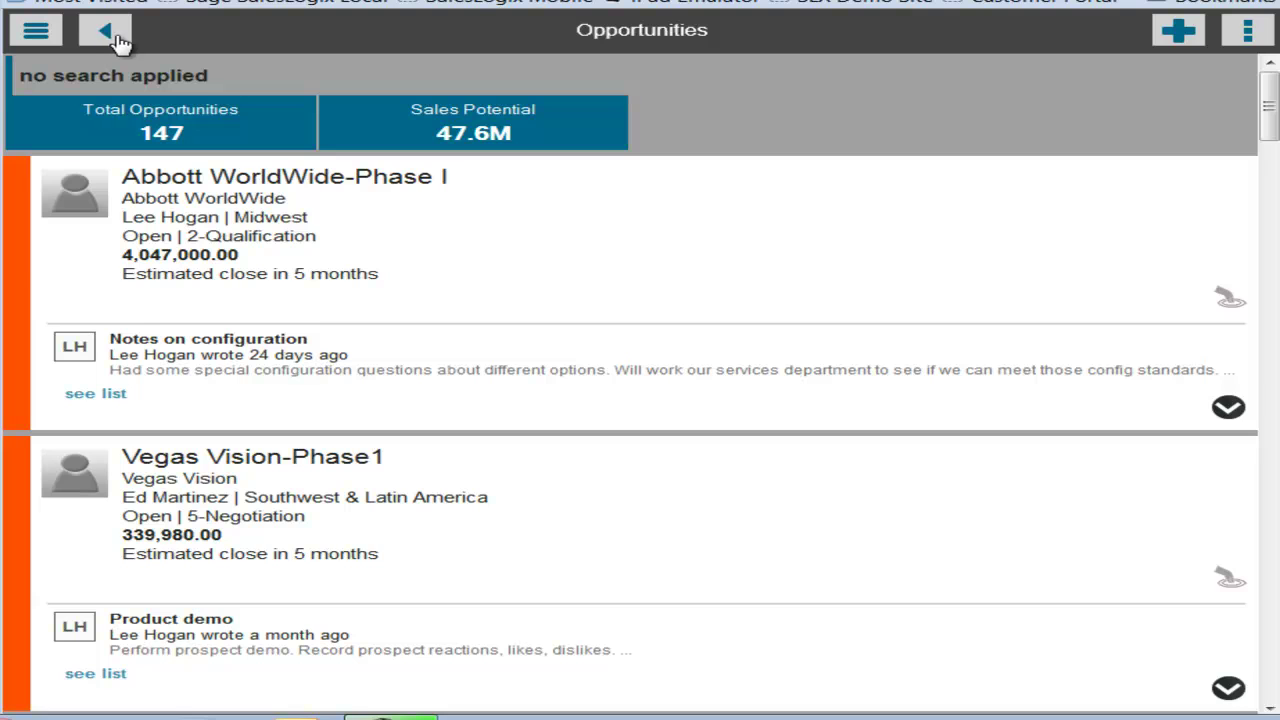
Step: Filter Opportunities to #prospect and view its 2.7M Sales Potential chart
click(1255, 33)
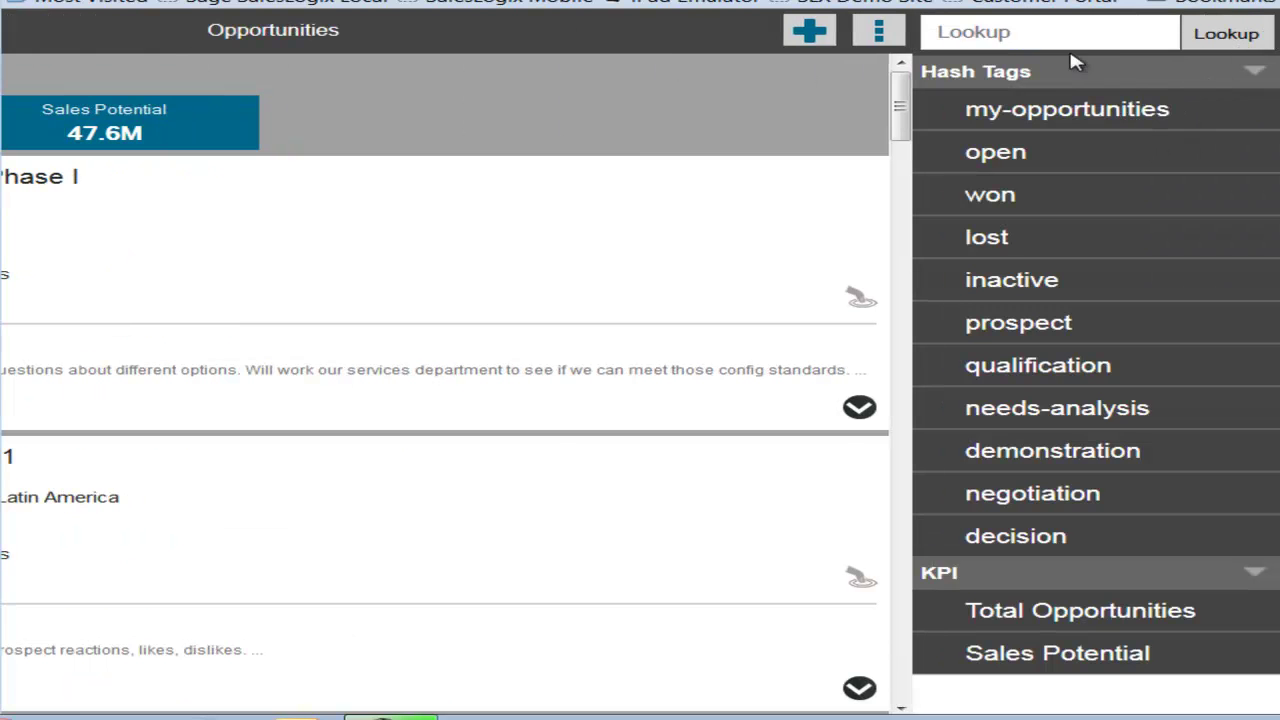
click(1043, 328)
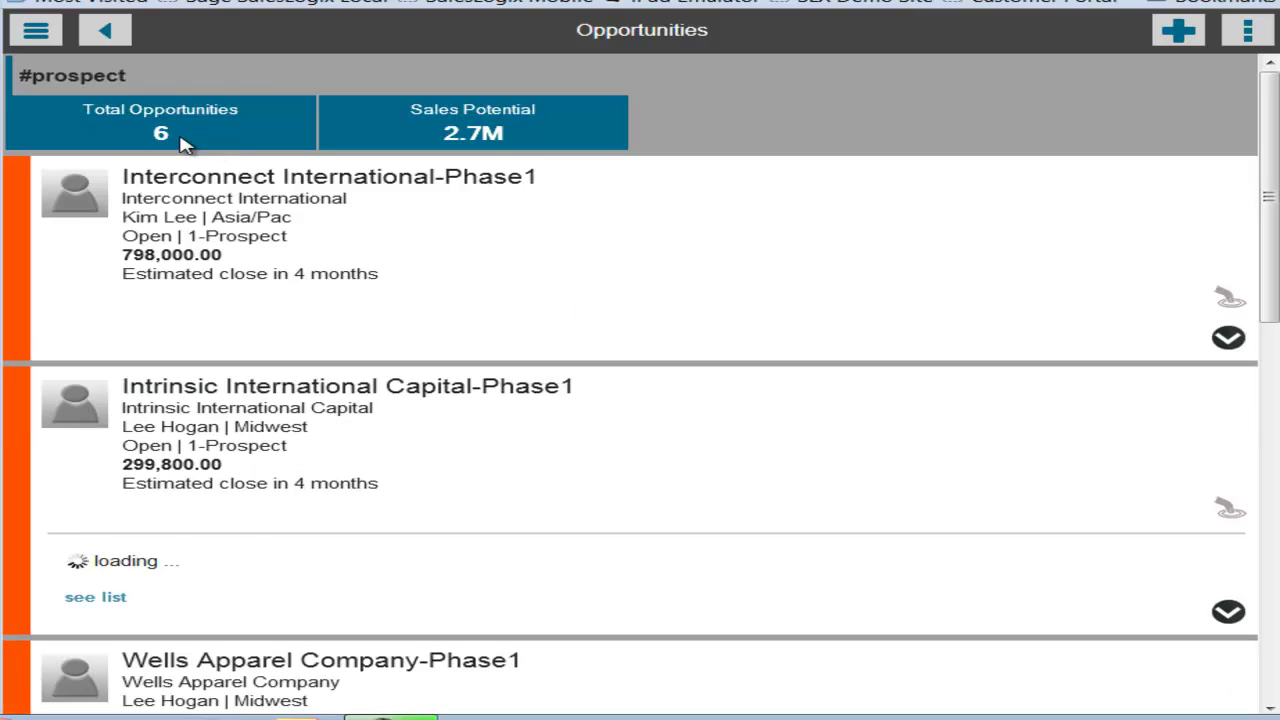
click(447, 127)
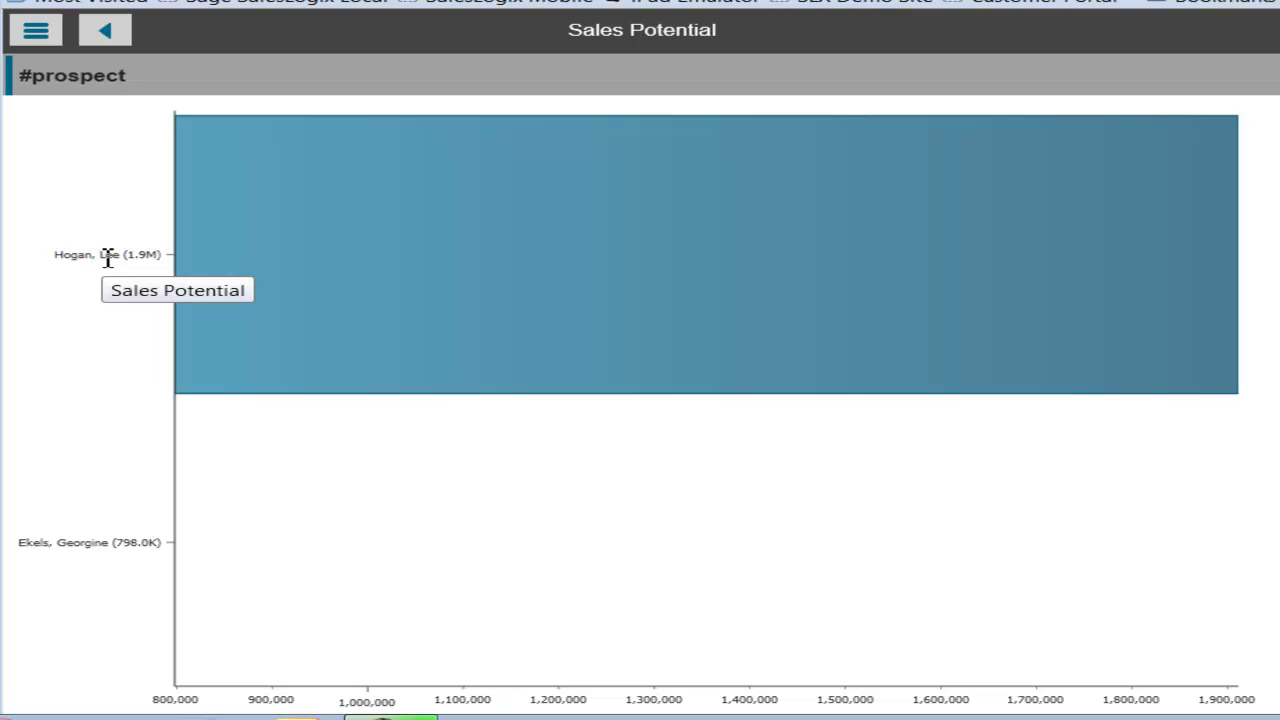
click(118, 38)
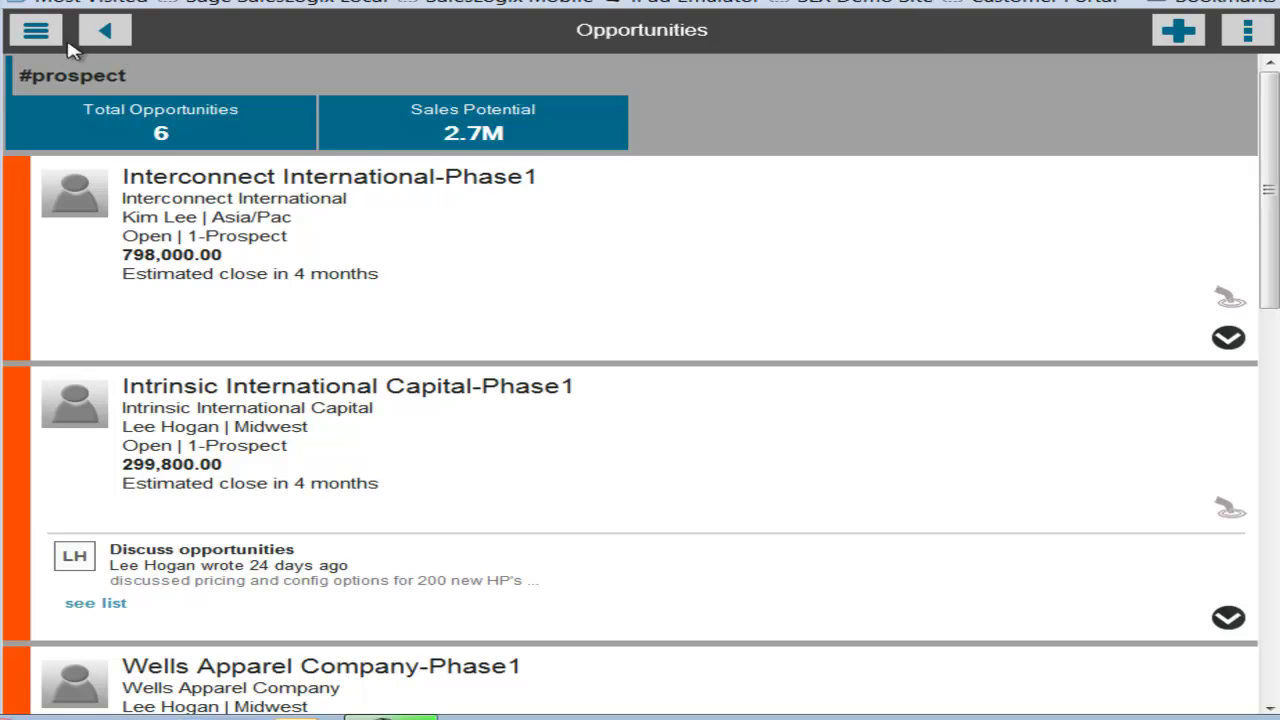
click(38, 32)
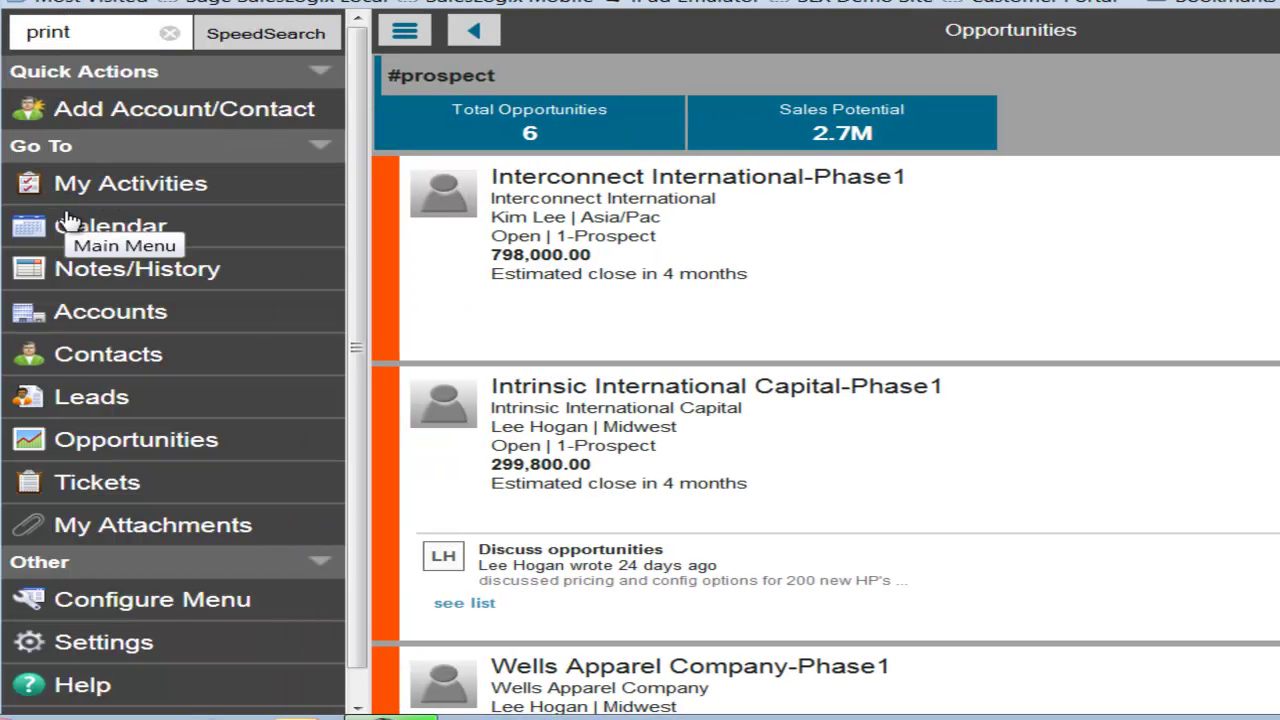
Step: From My Attachments, open the Add Attachments page without applying a hashtag filter
click(92, 533)
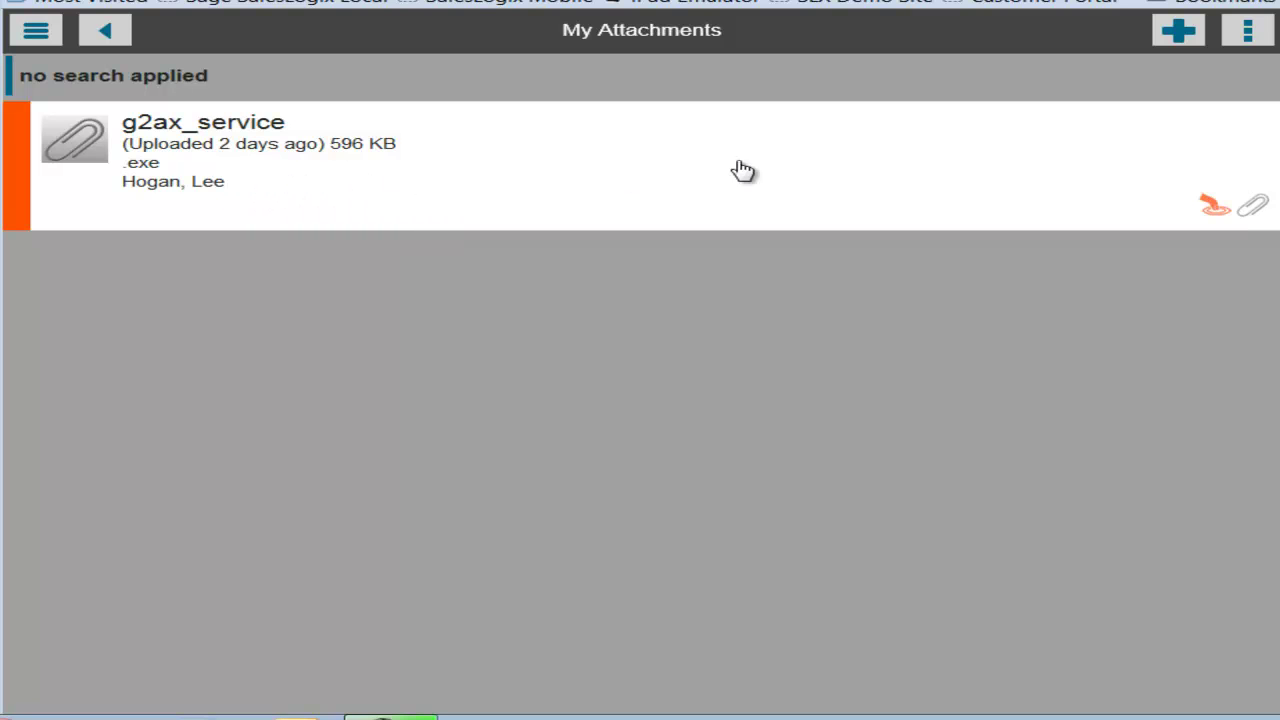
click(1247, 38)
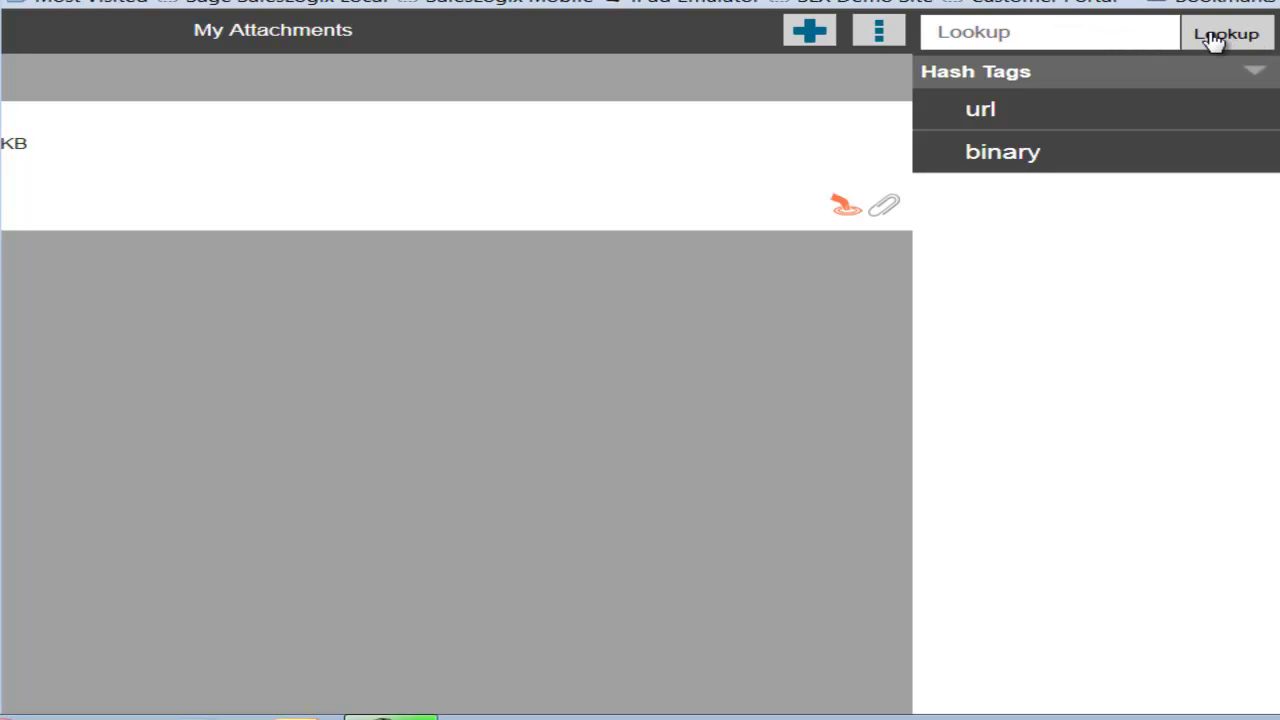
click(1213, 38)
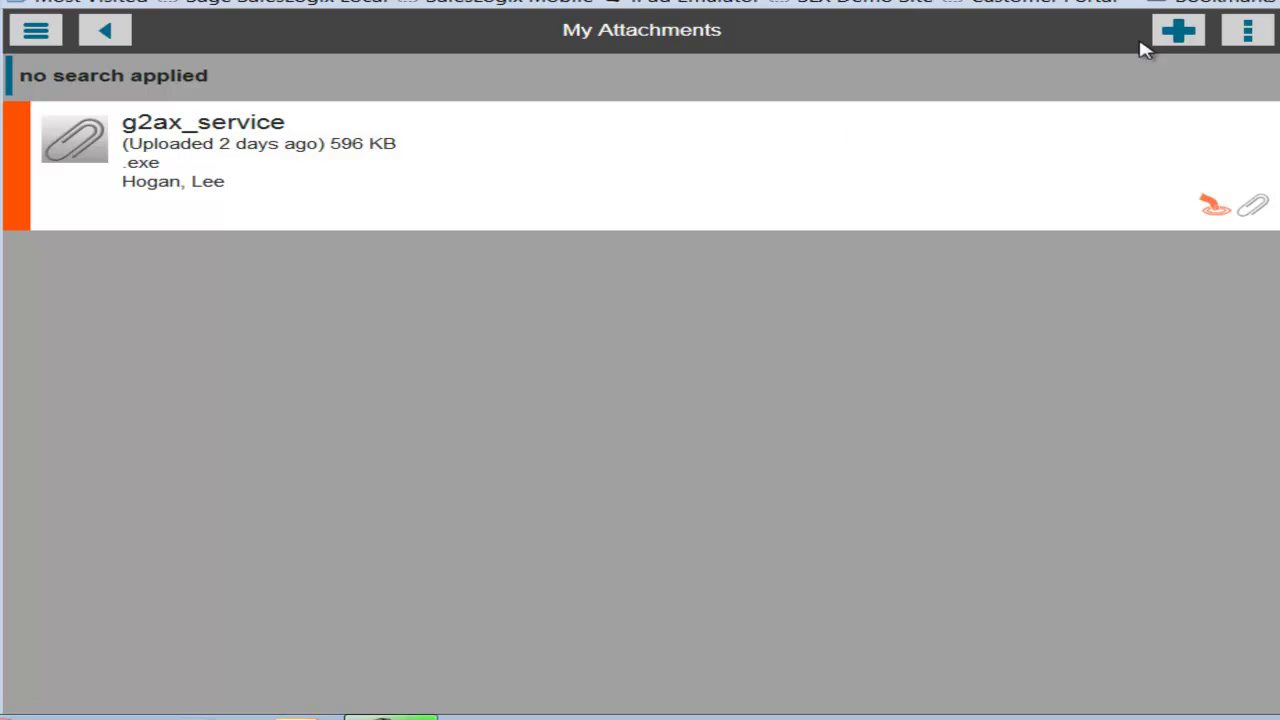
click(1178, 33)
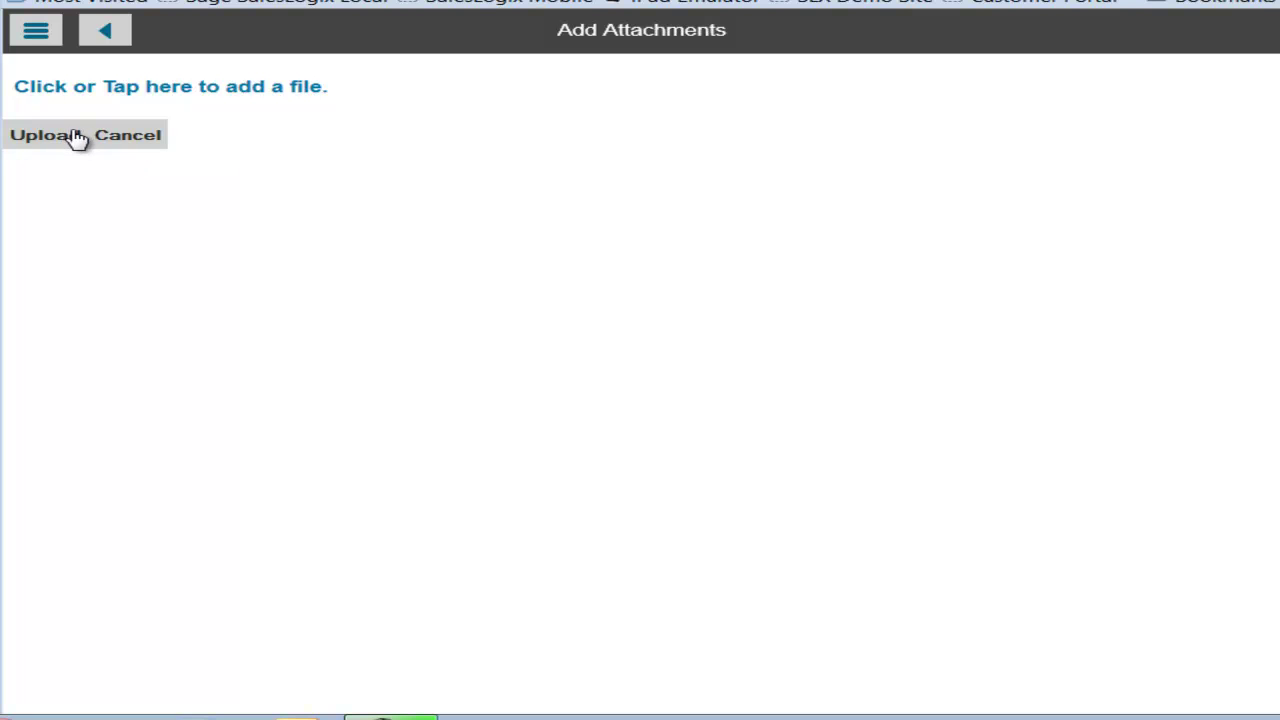
Step: Open Interconnect International-Phase1 and check its BlackBerry product line worth 798,000.00
click(38, 40)
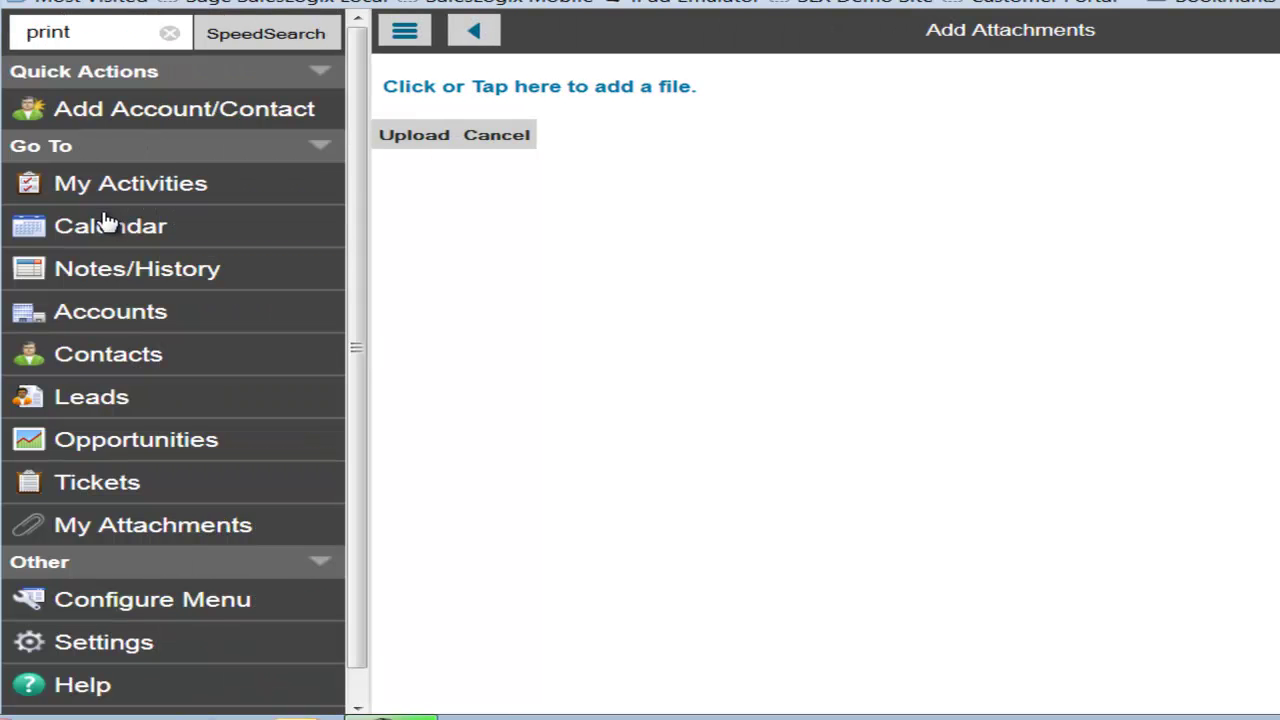
click(97, 443)
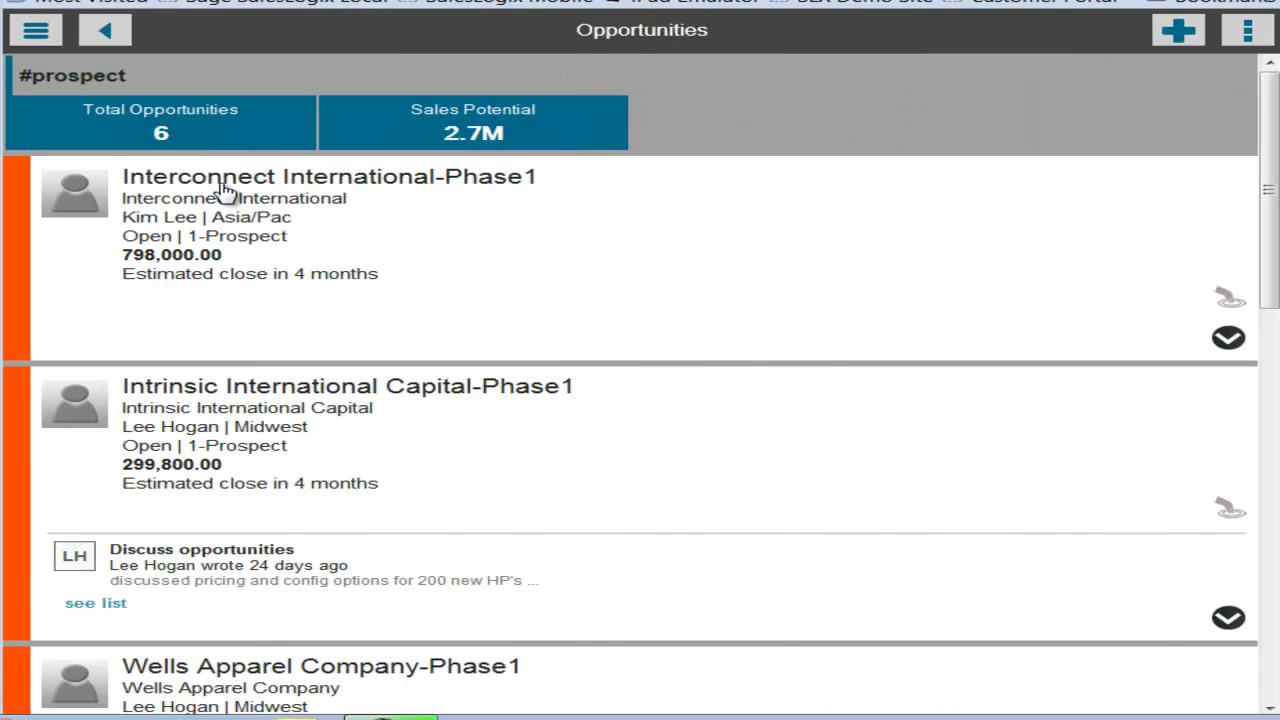
click(222, 190)
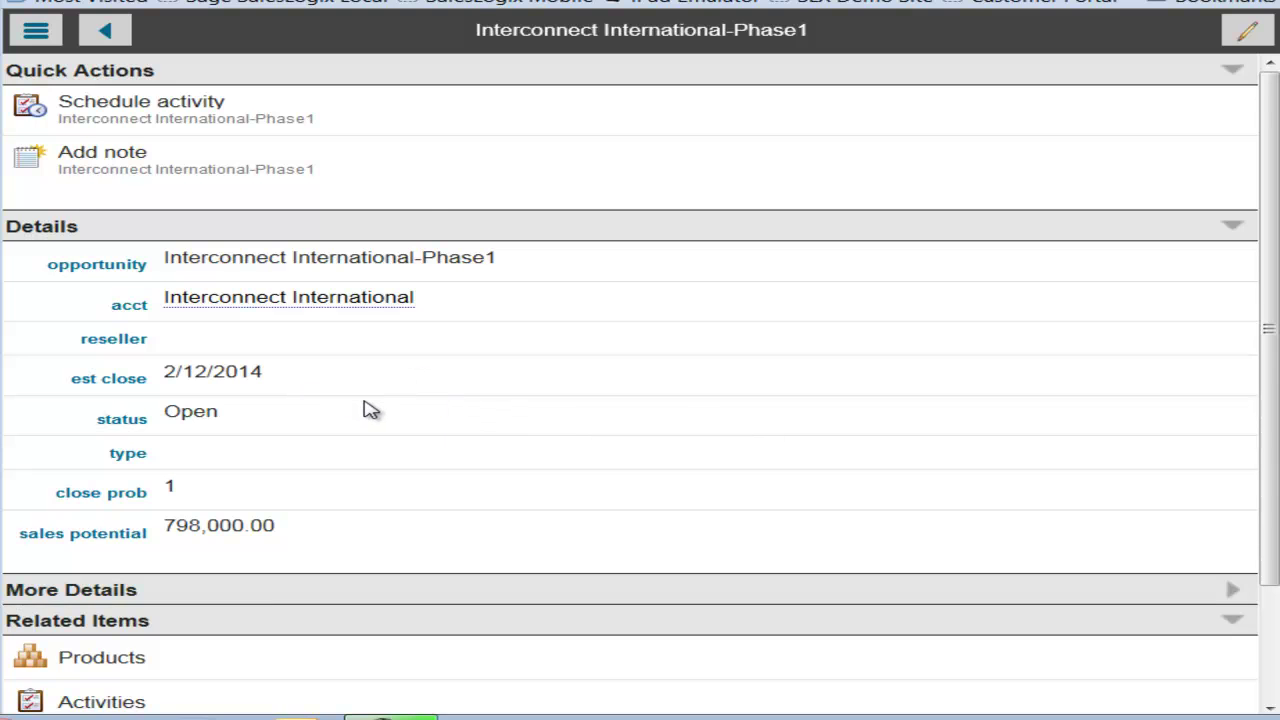
scroll(370, 407, down, 1)
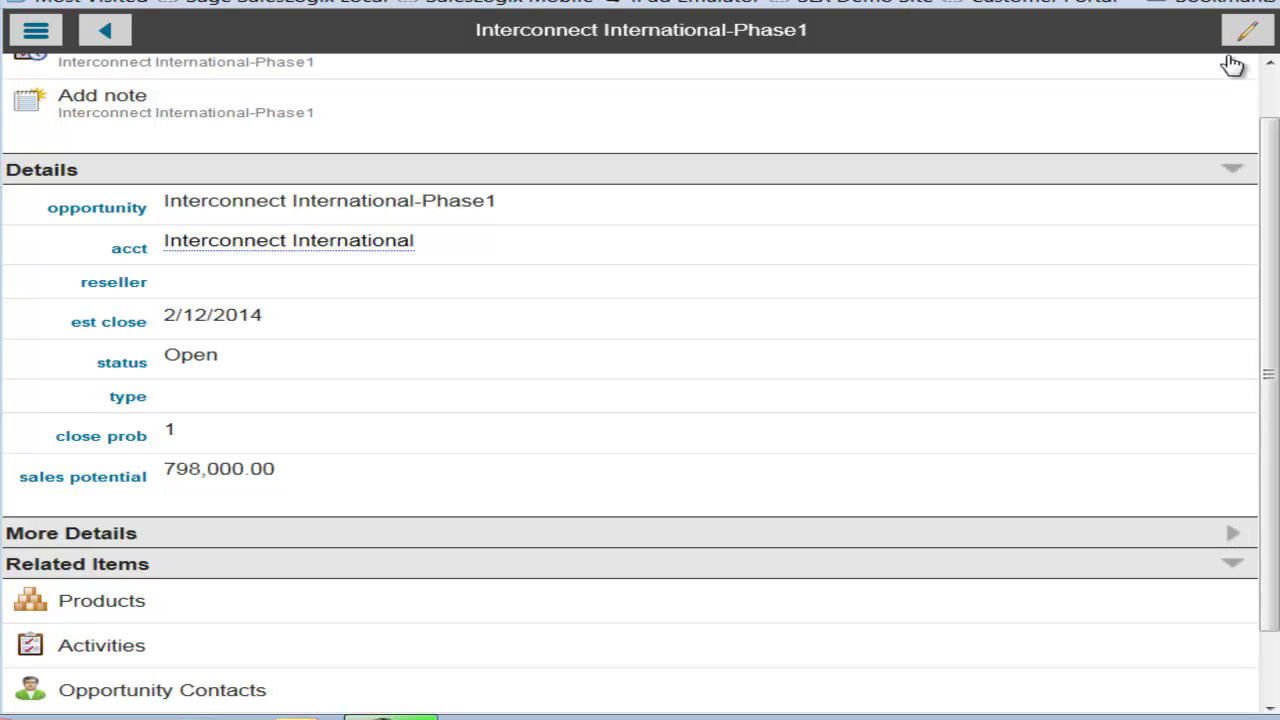
scroll(650, 327, down, 1)
scroll(648, 325, down, 1)
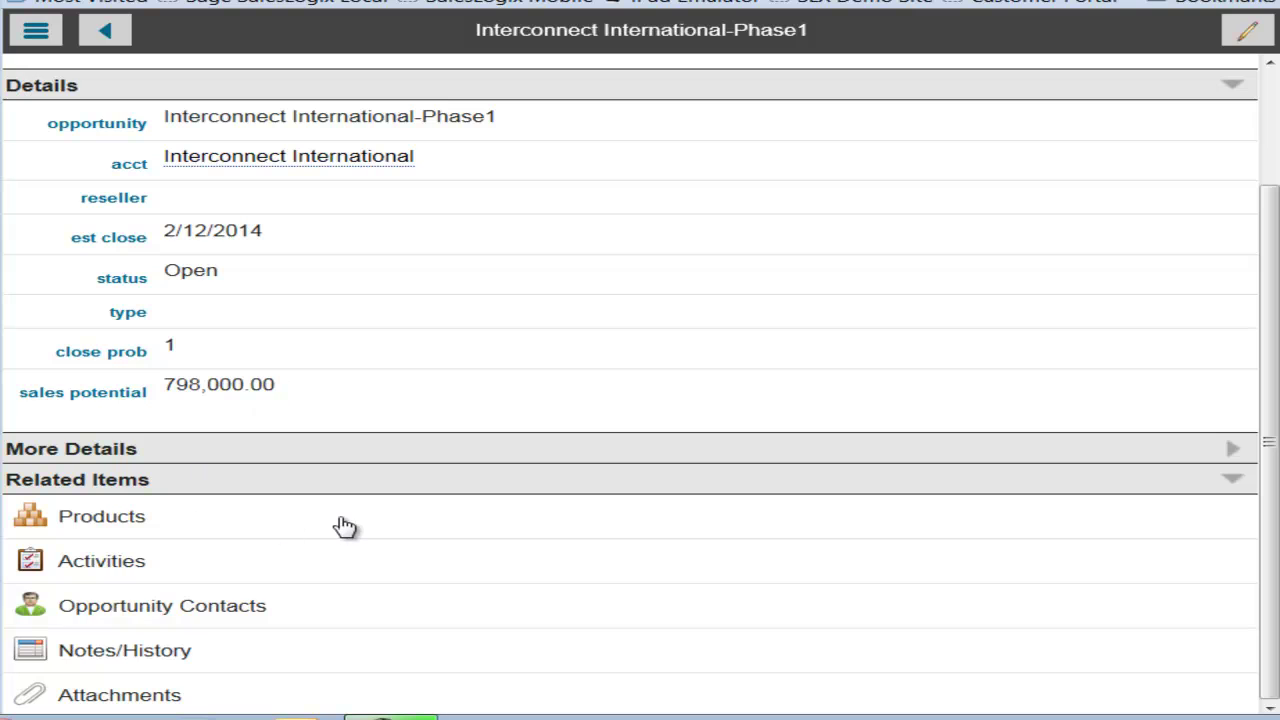
click(101, 517)
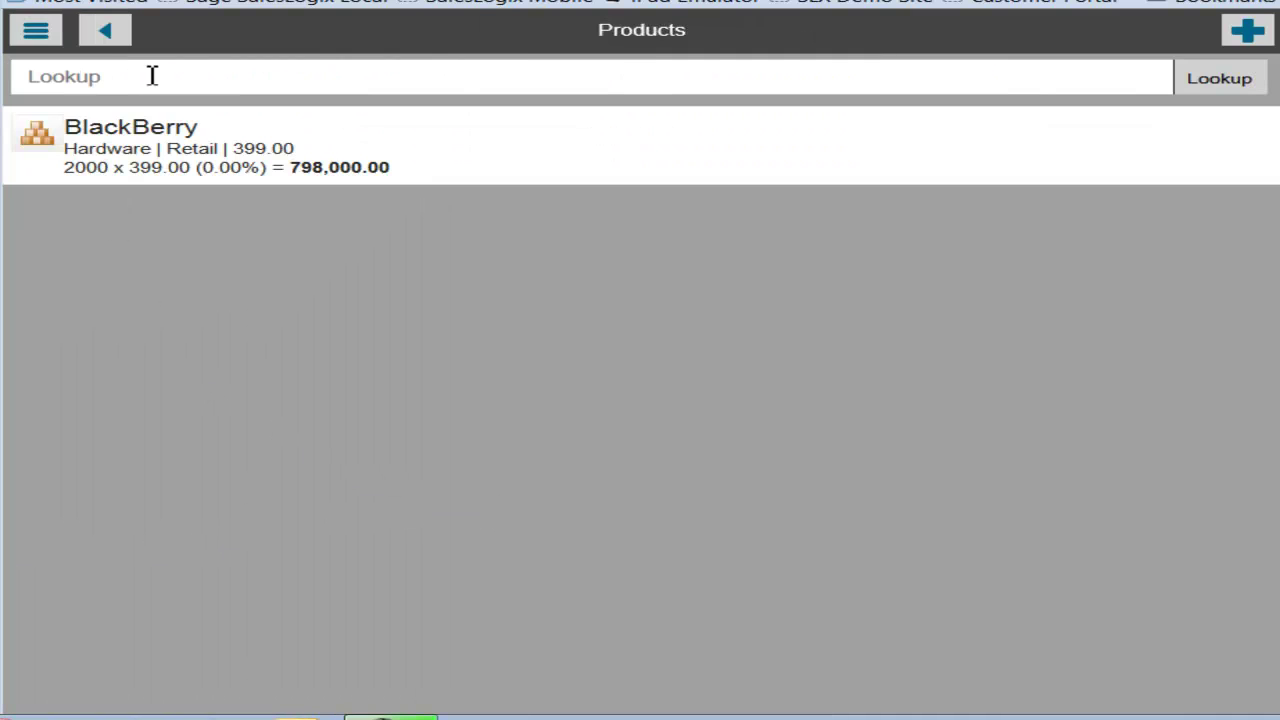
click(118, 40)
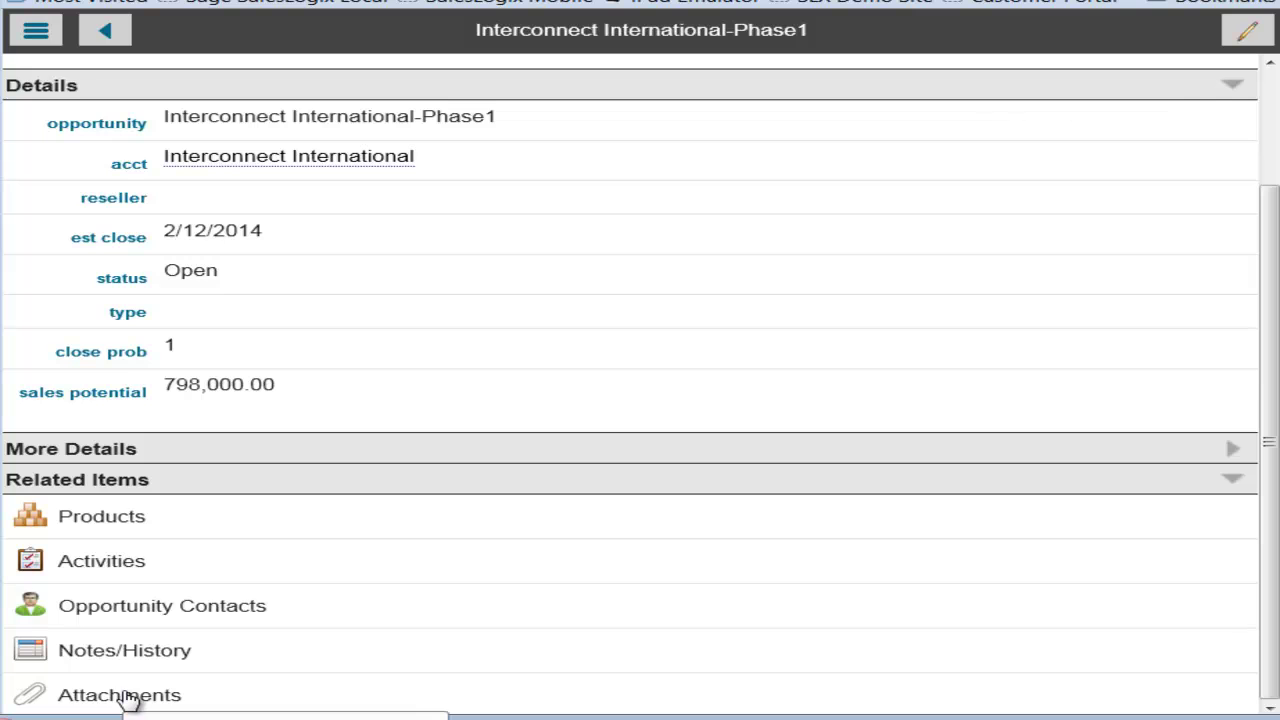
Step: Run a SpeedSearch for 'print' and scroll through the matching accounts and contacts
click(36, 34)
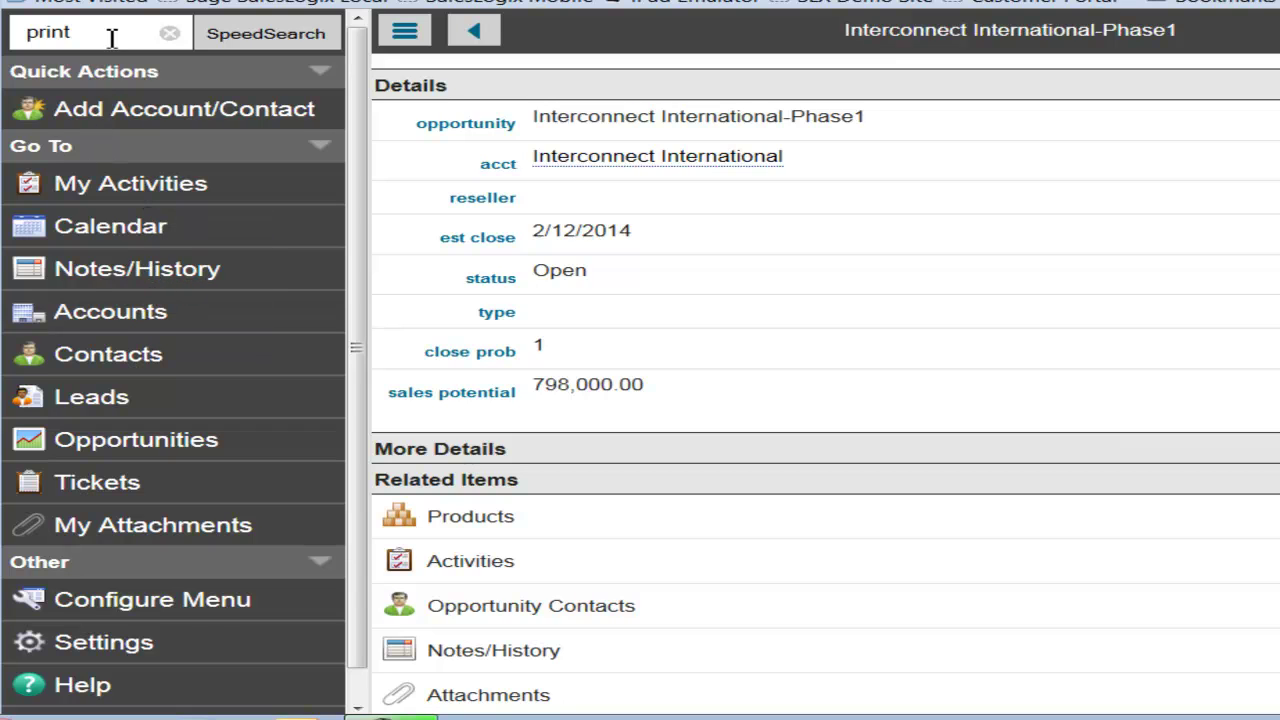
click(265, 38)
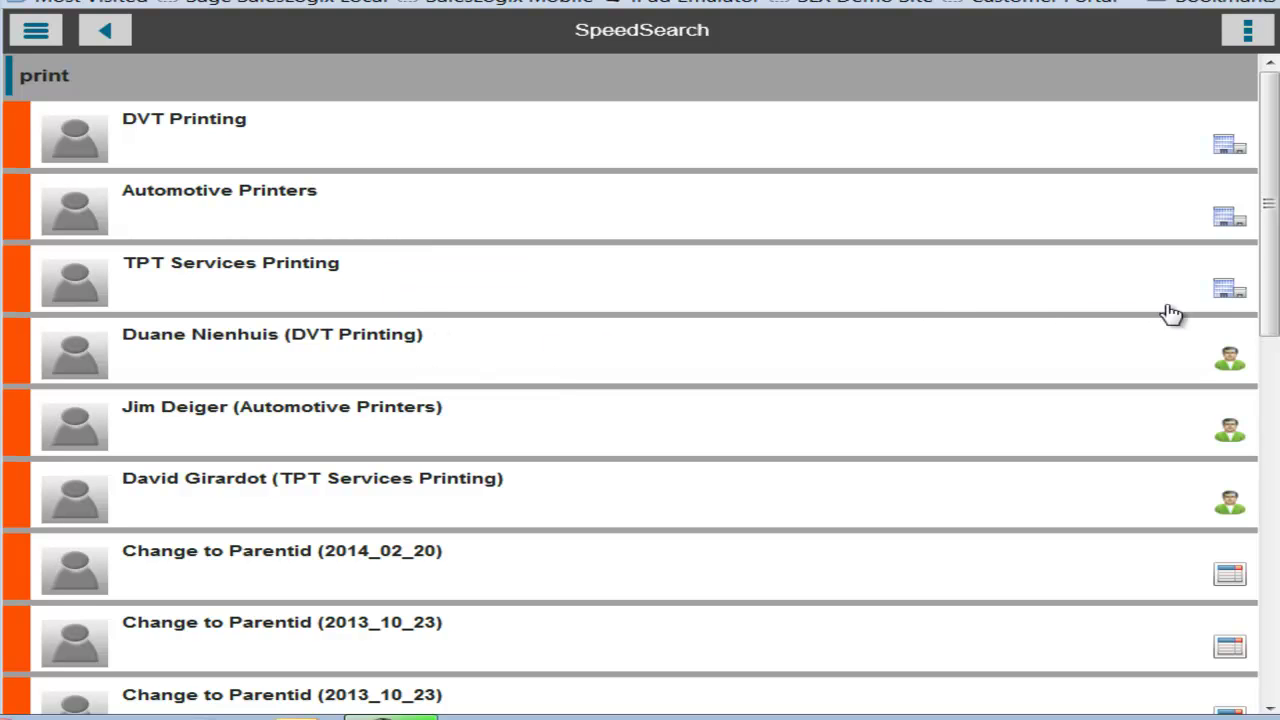
scroll(573, 486, down, 3)
scroll(573, 486, down, 5)
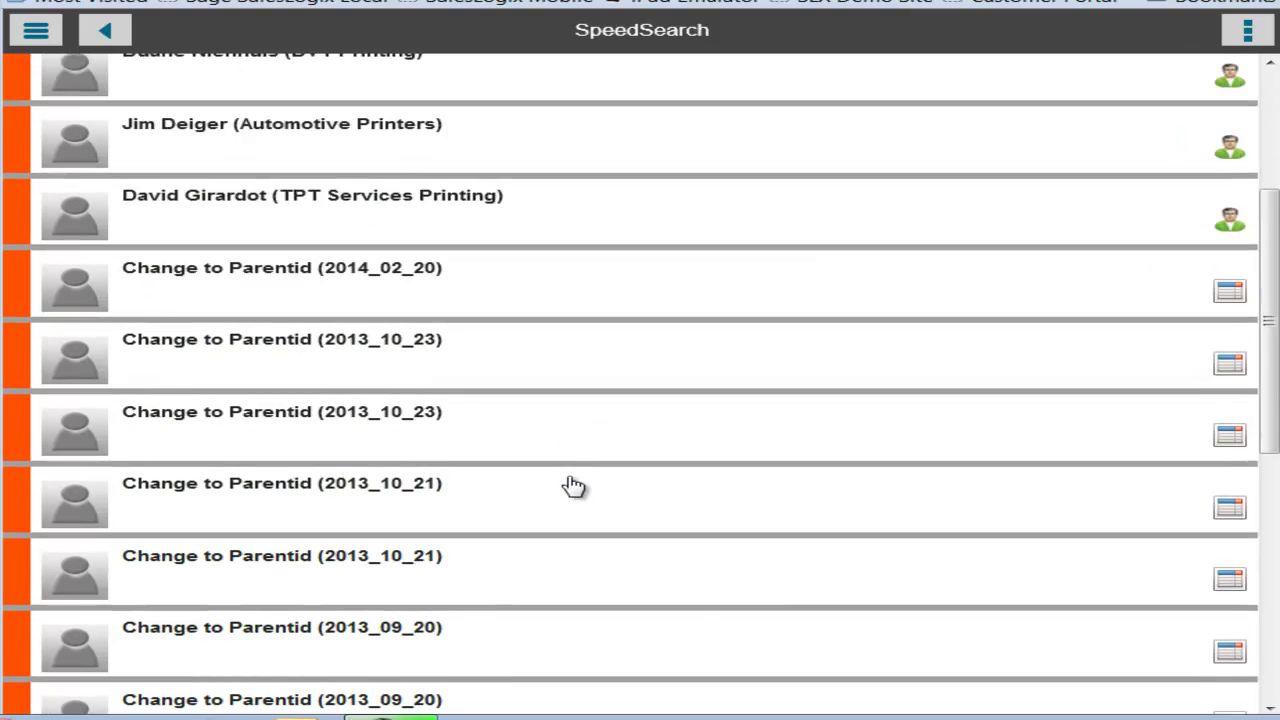
scroll(573, 486, up, 3)
scroll(573, 486, up, 5)
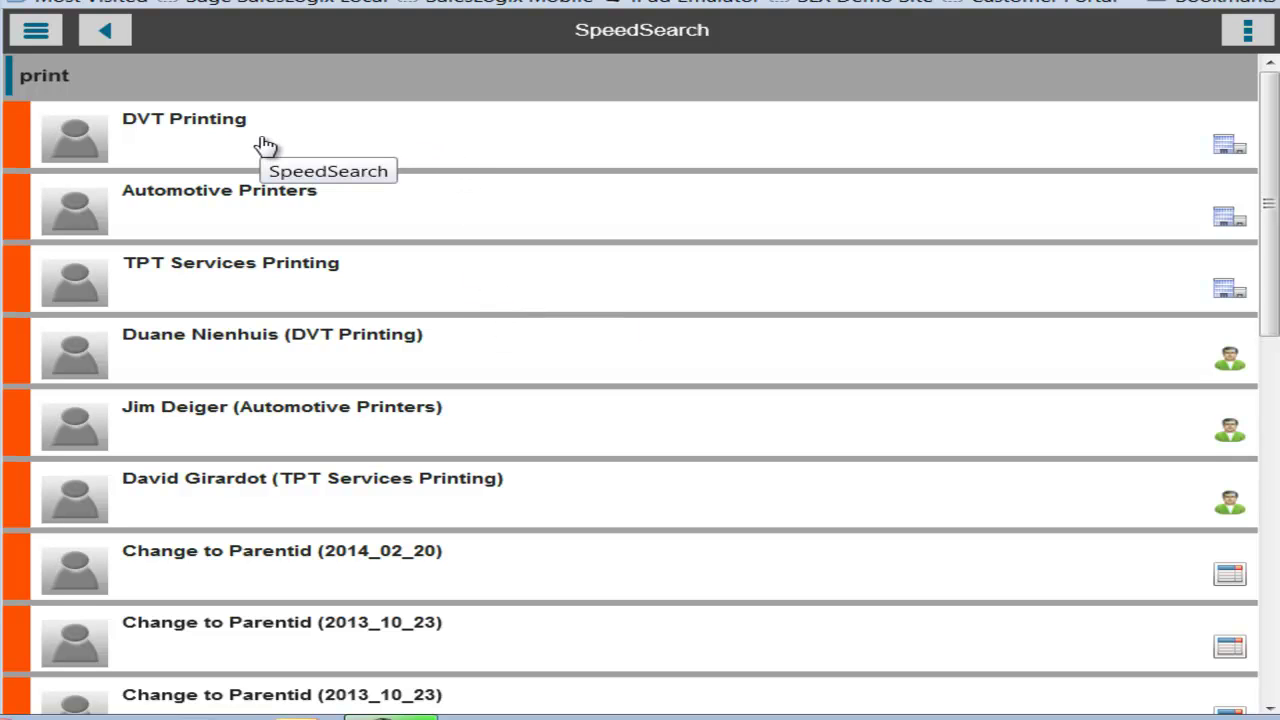
Step: View the Automotive Printers account, then back out to the #customer Accounts list
click(228, 210)
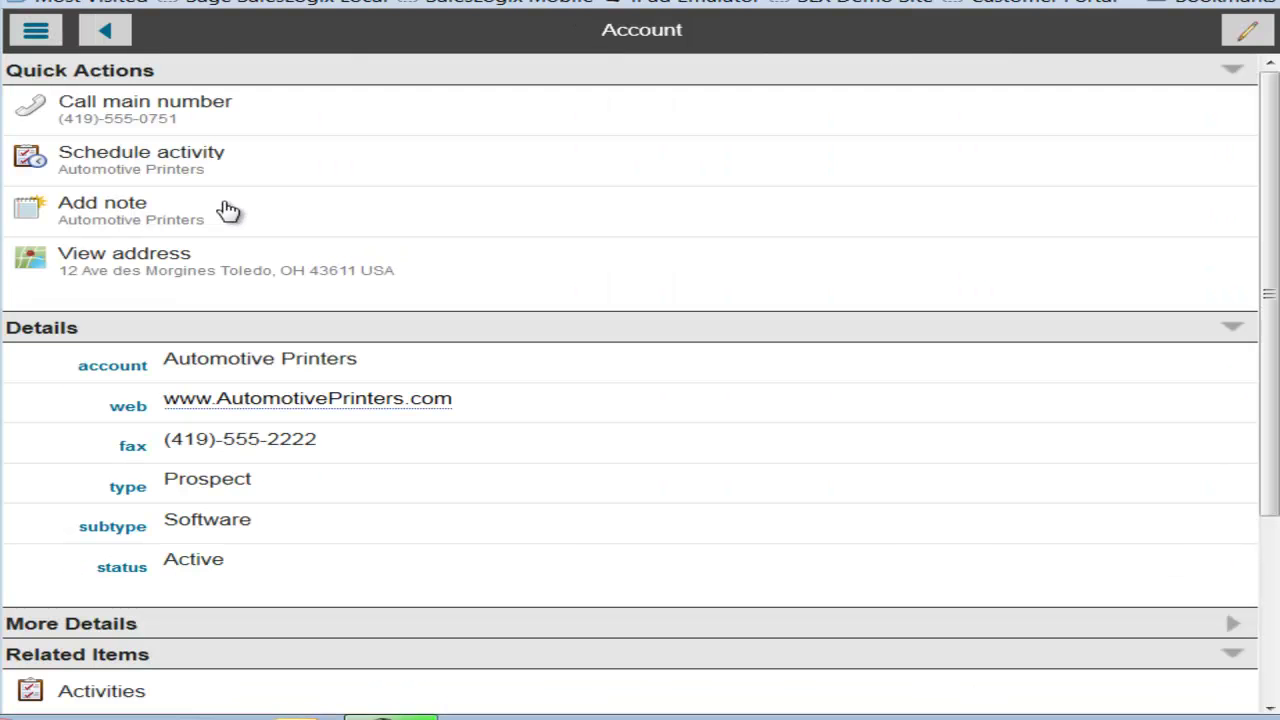
click(105, 36)
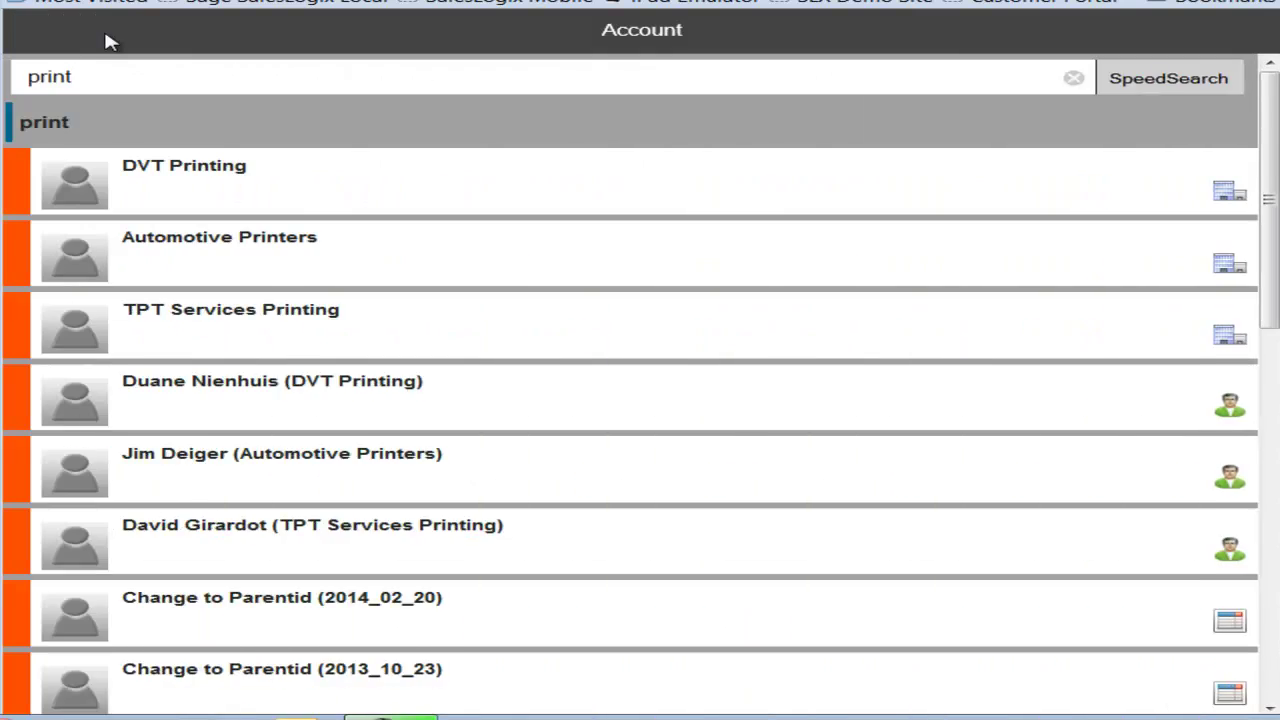
click(107, 37)
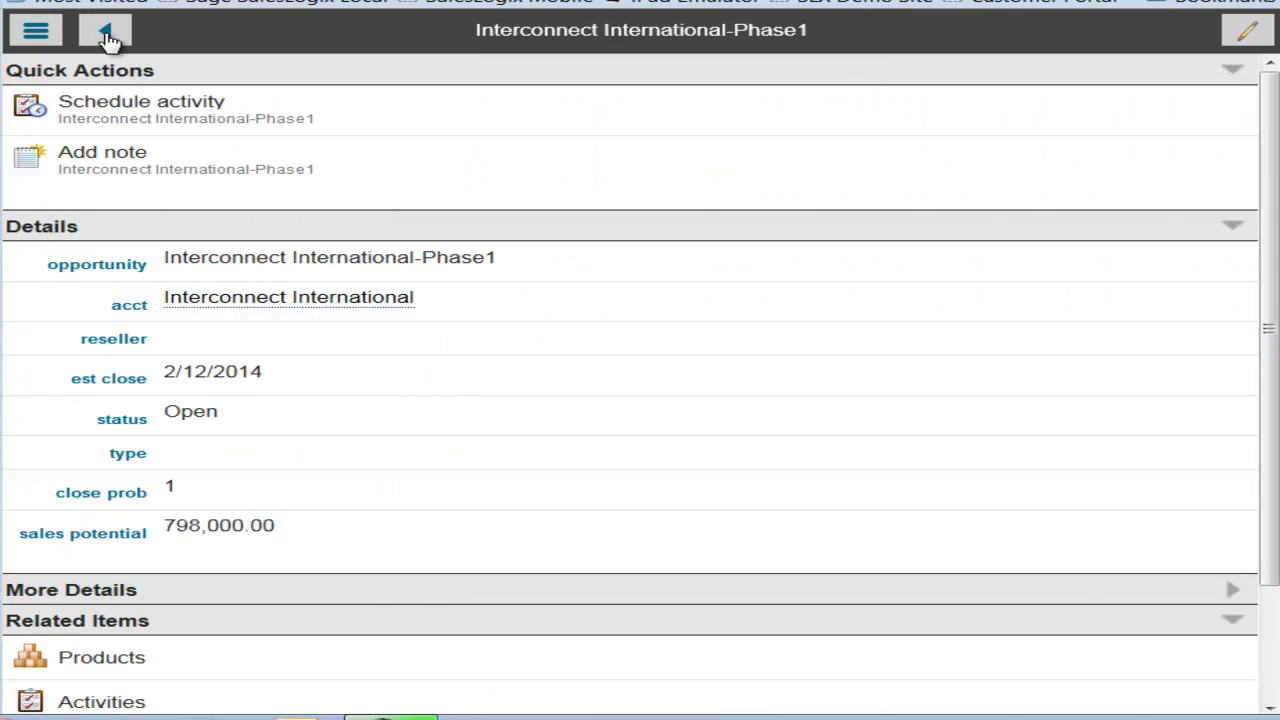
click(107, 37)
click(107, 37)
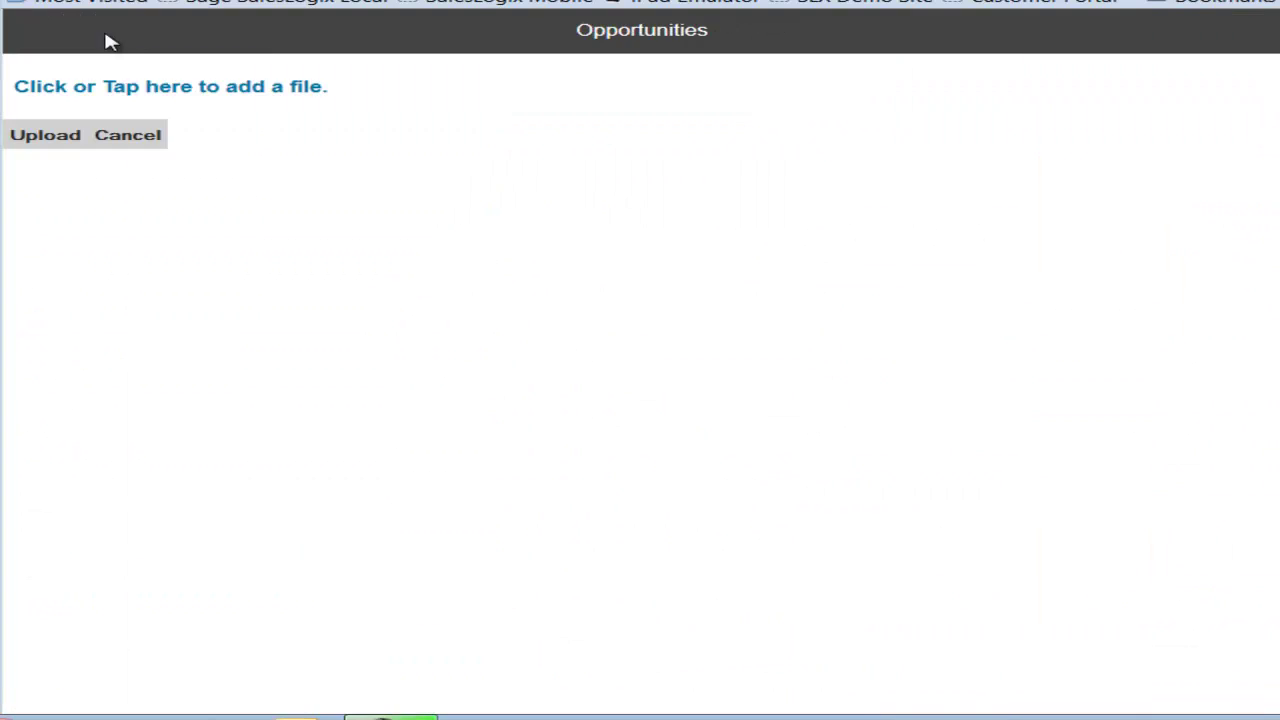
click(107, 37)
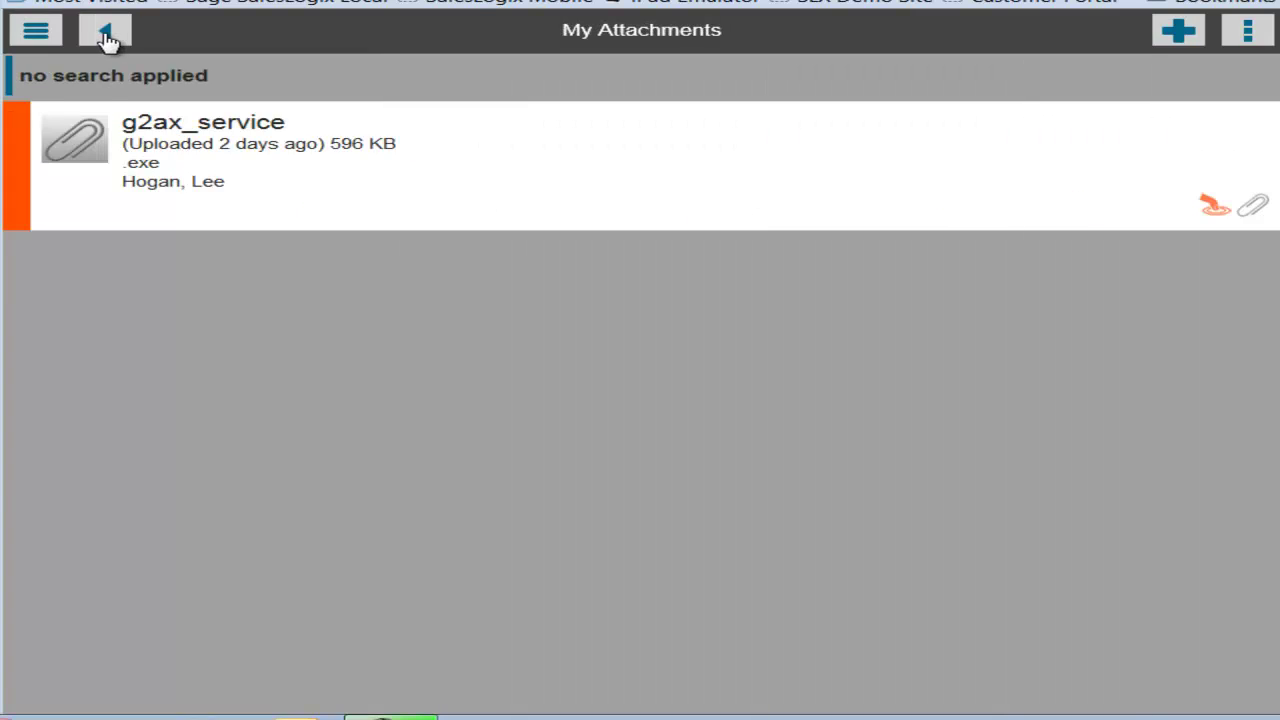
click(107, 37)
click(107, 37)
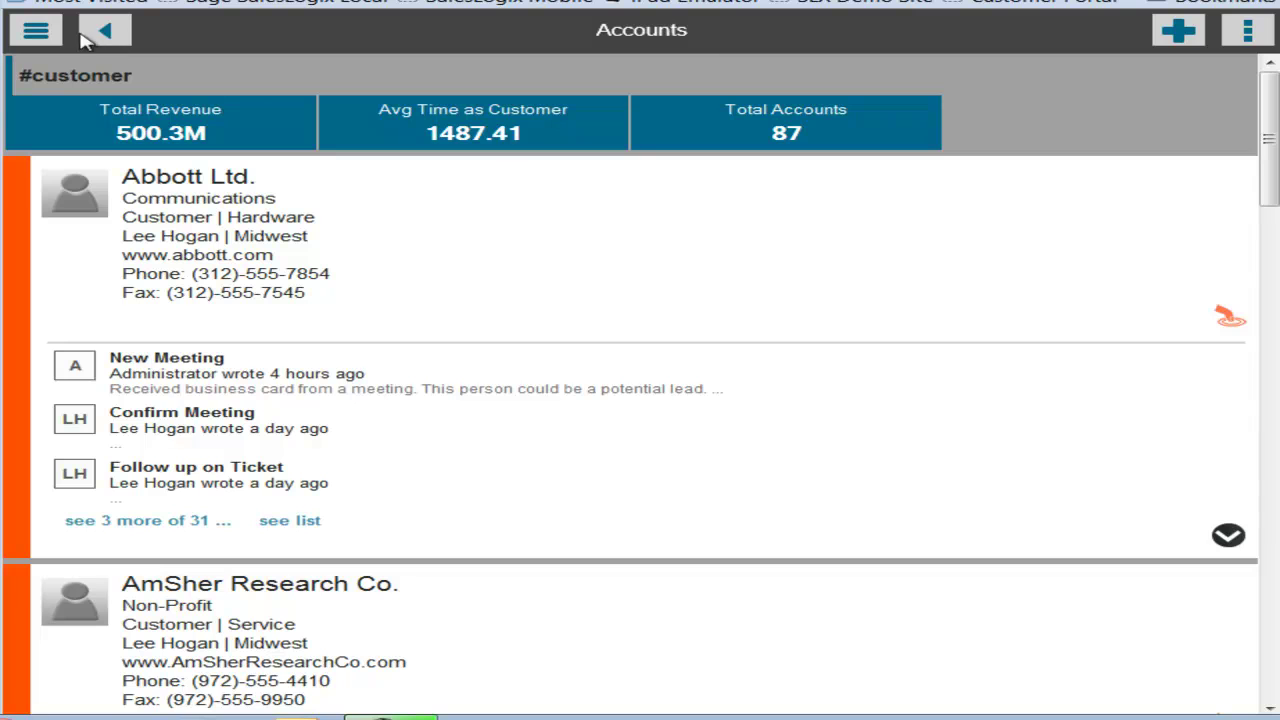
click(46, 36)
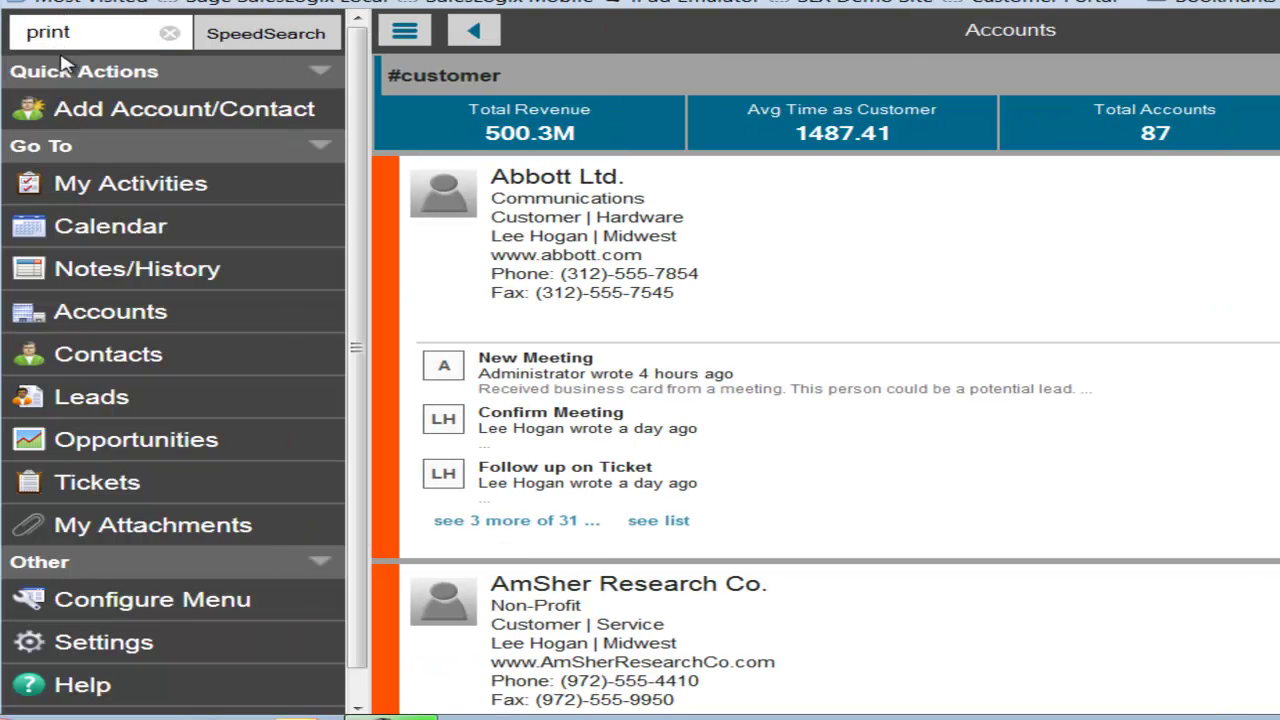
click(172, 610)
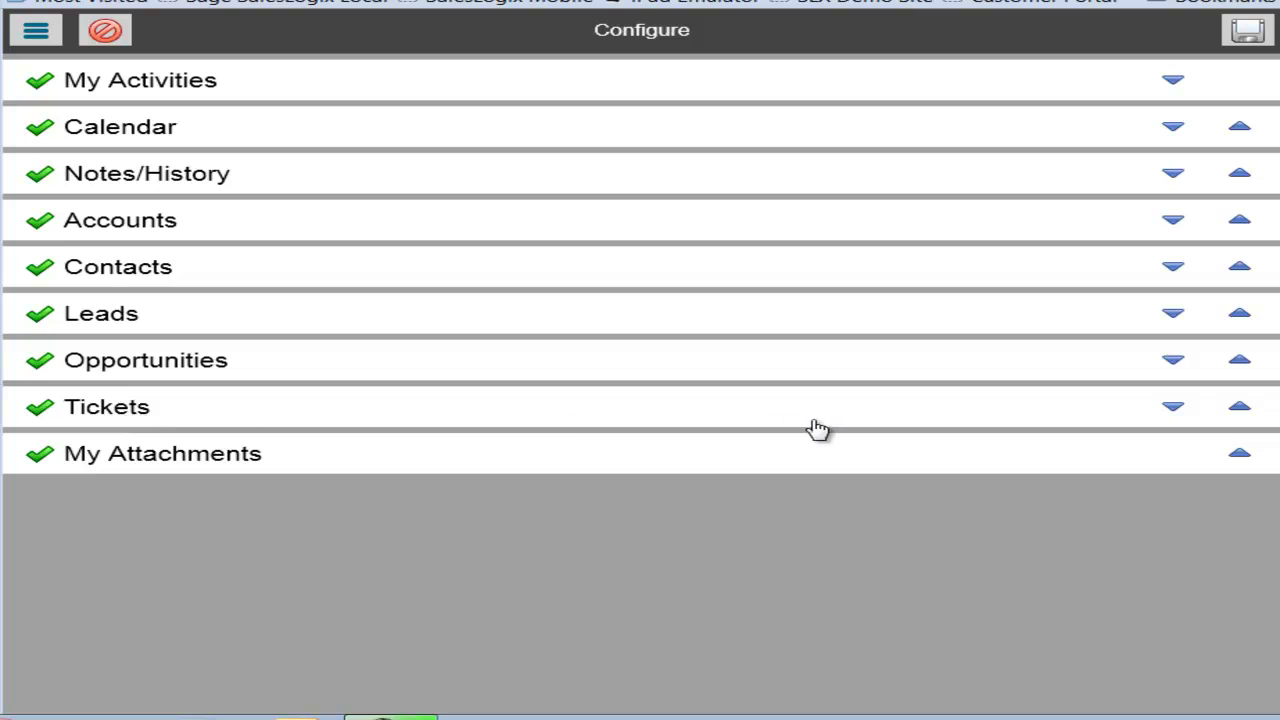
click(150, 412)
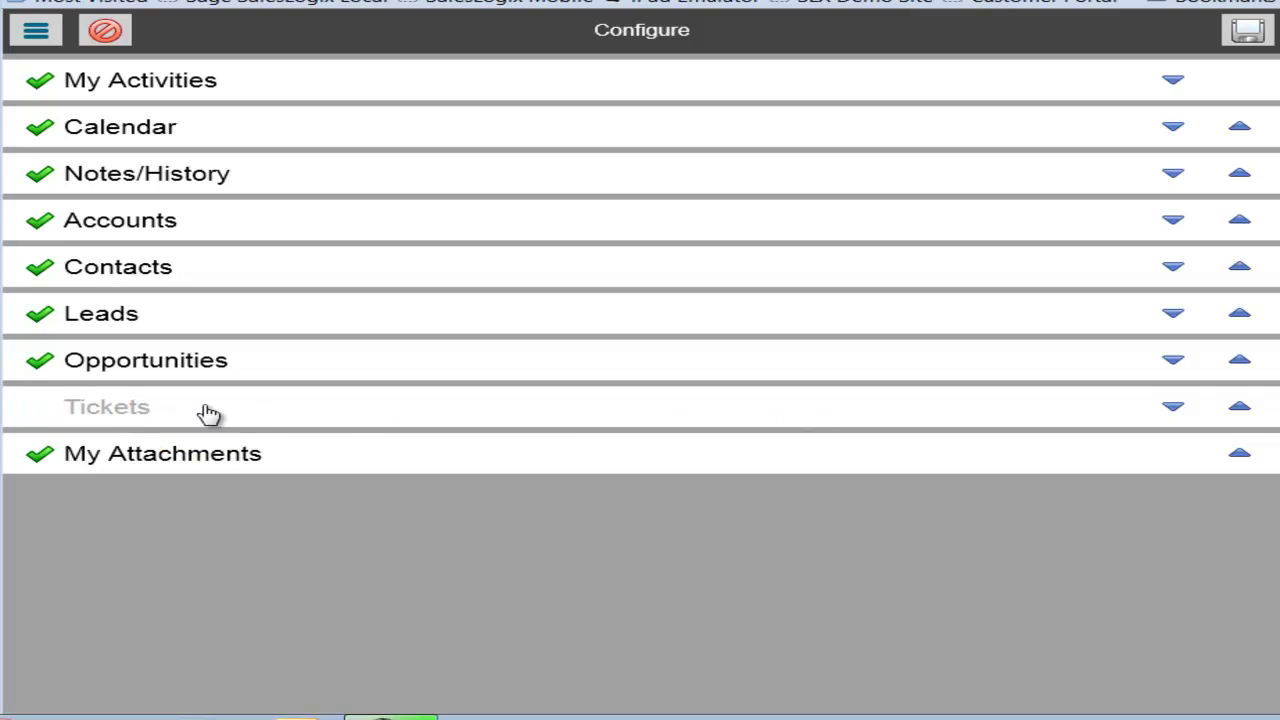
click(38, 32)
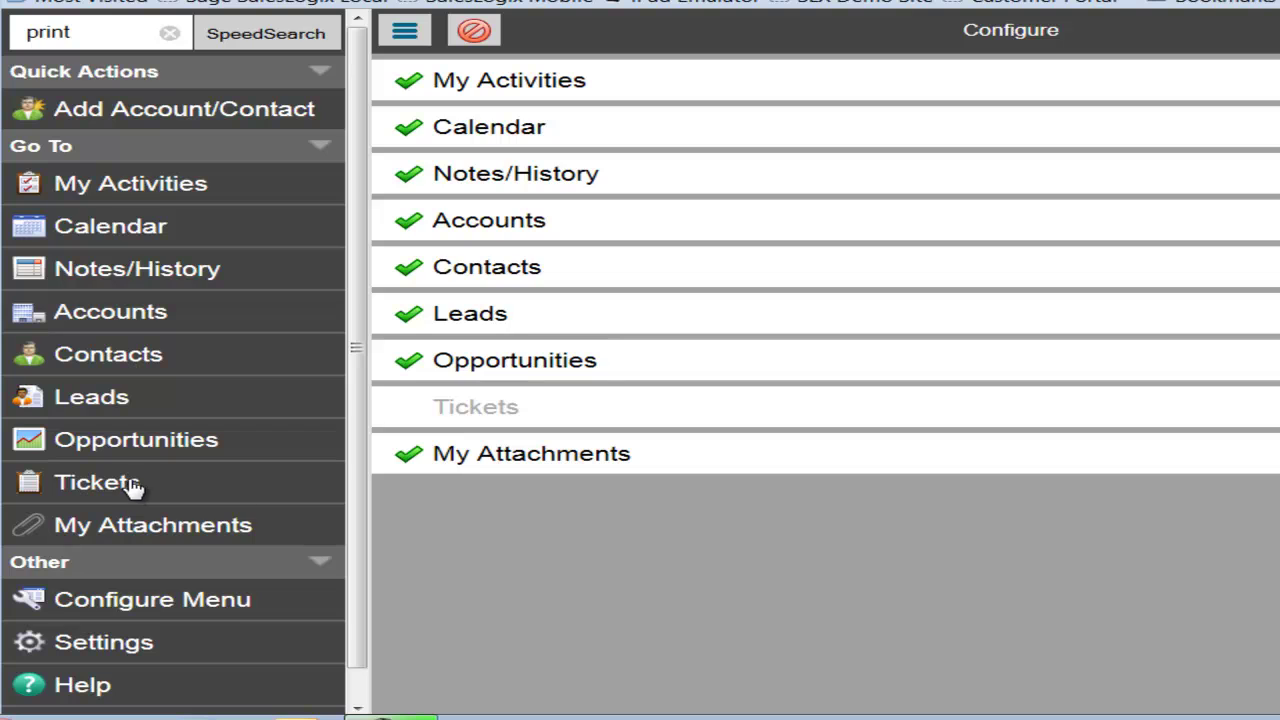
click(406, 36)
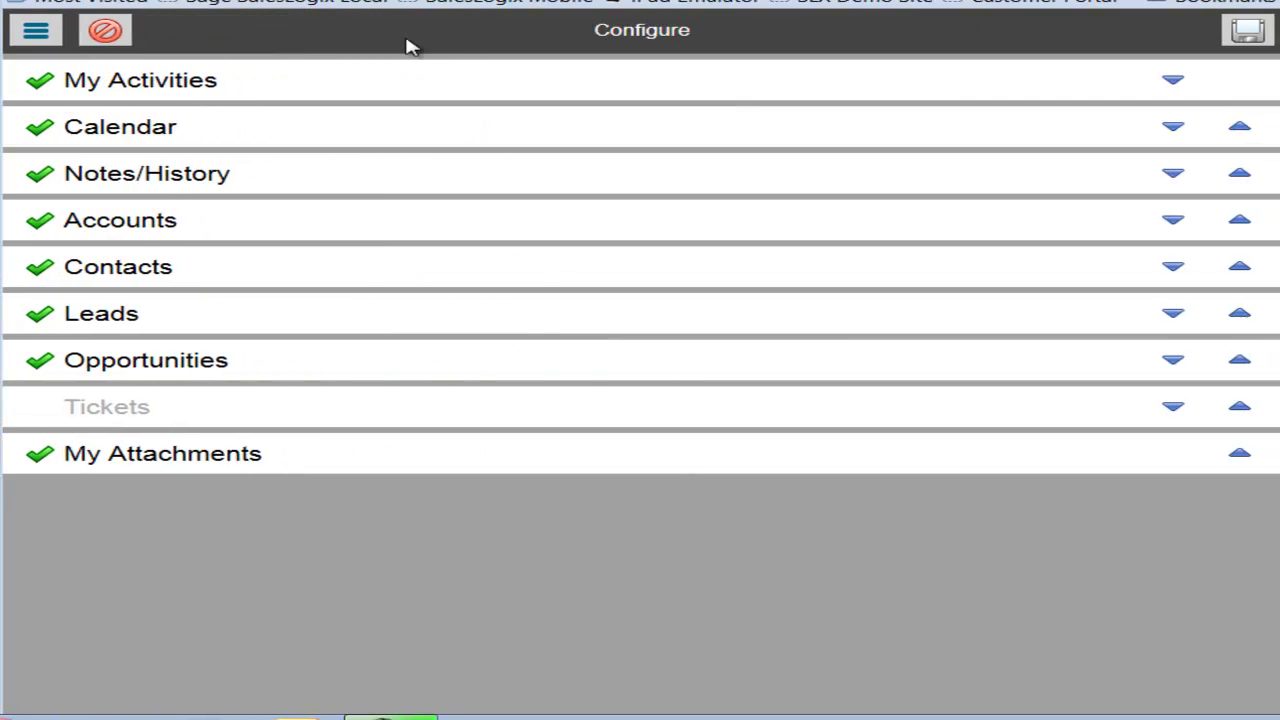
click(1248, 34)
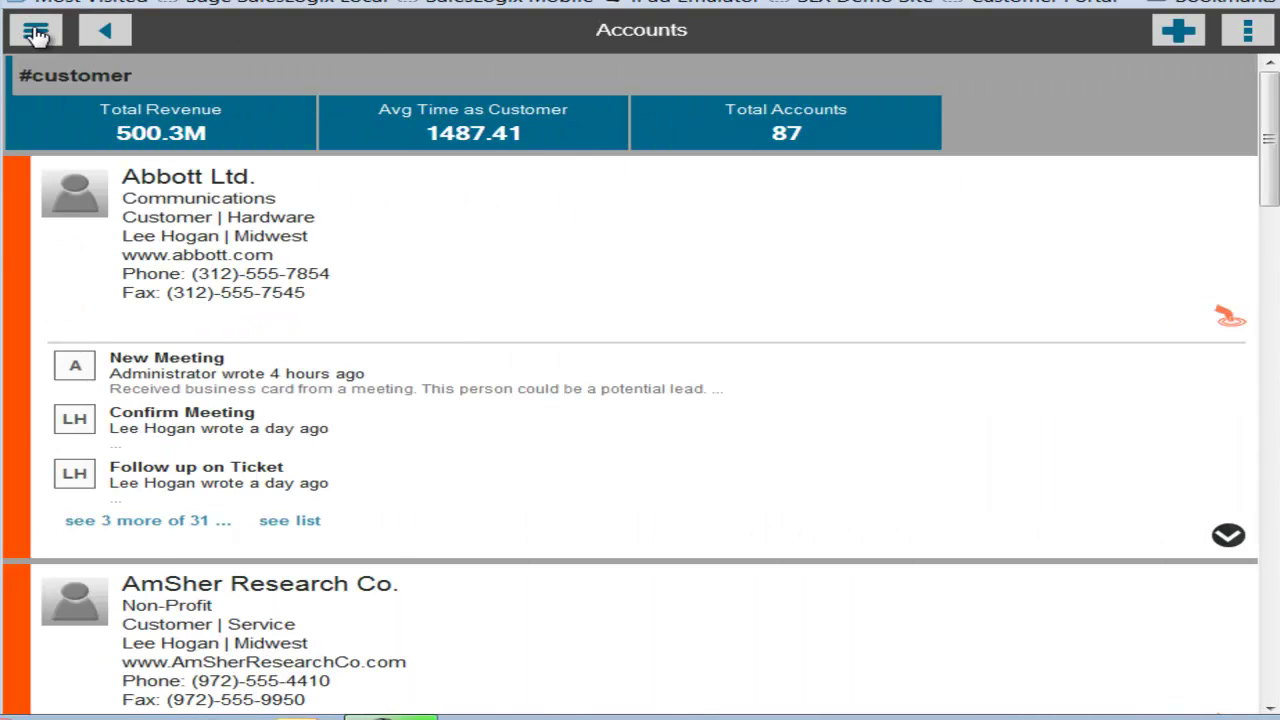
click(36, 36)
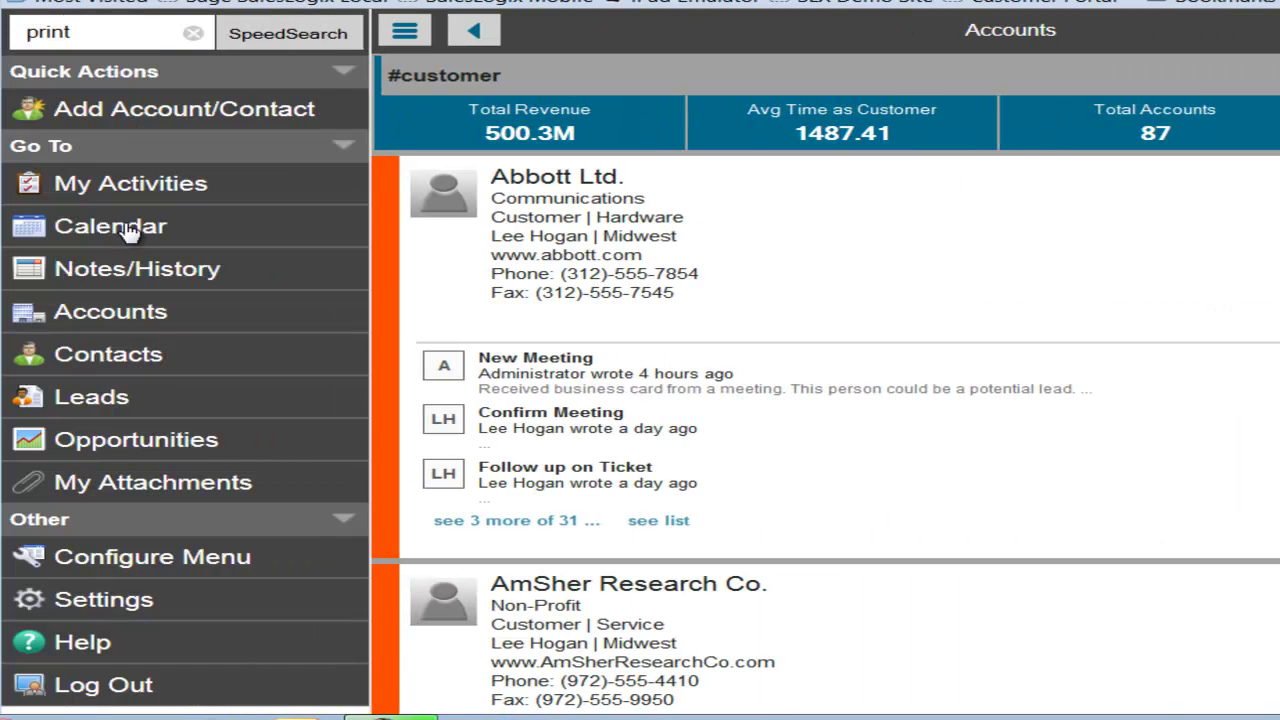
click(155, 560)
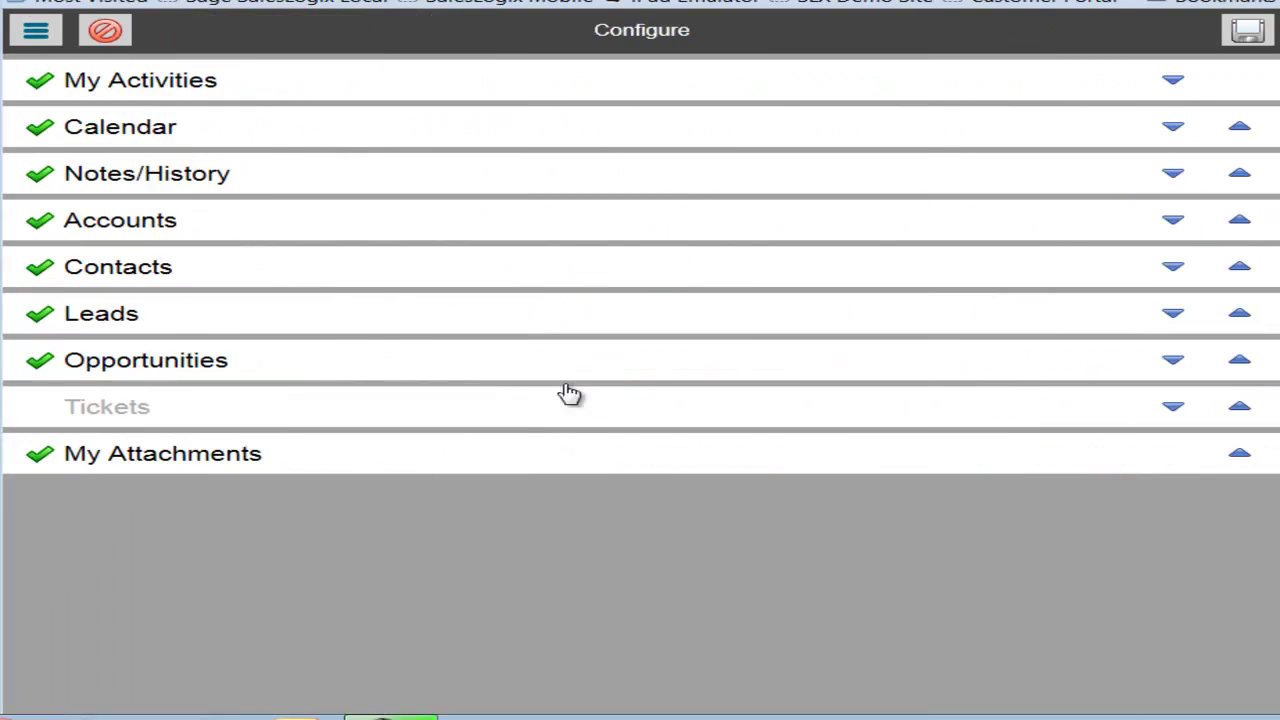
click(212, 414)
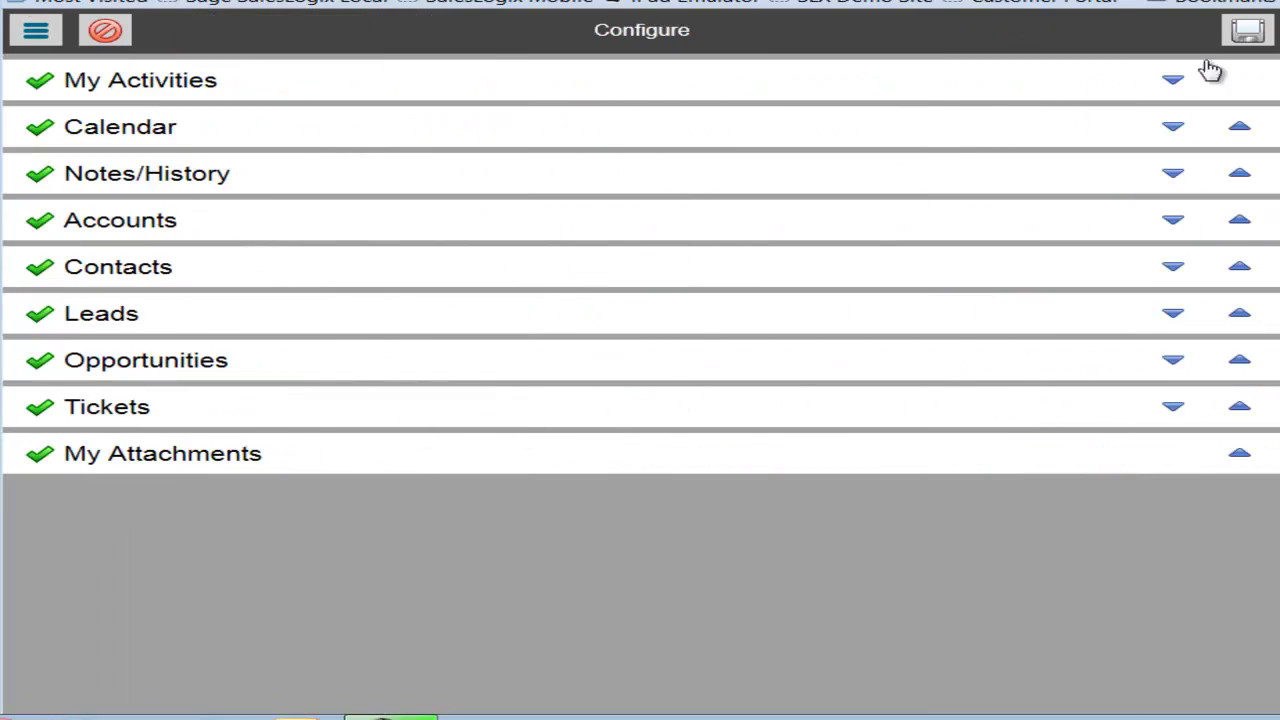
click(1240, 40)
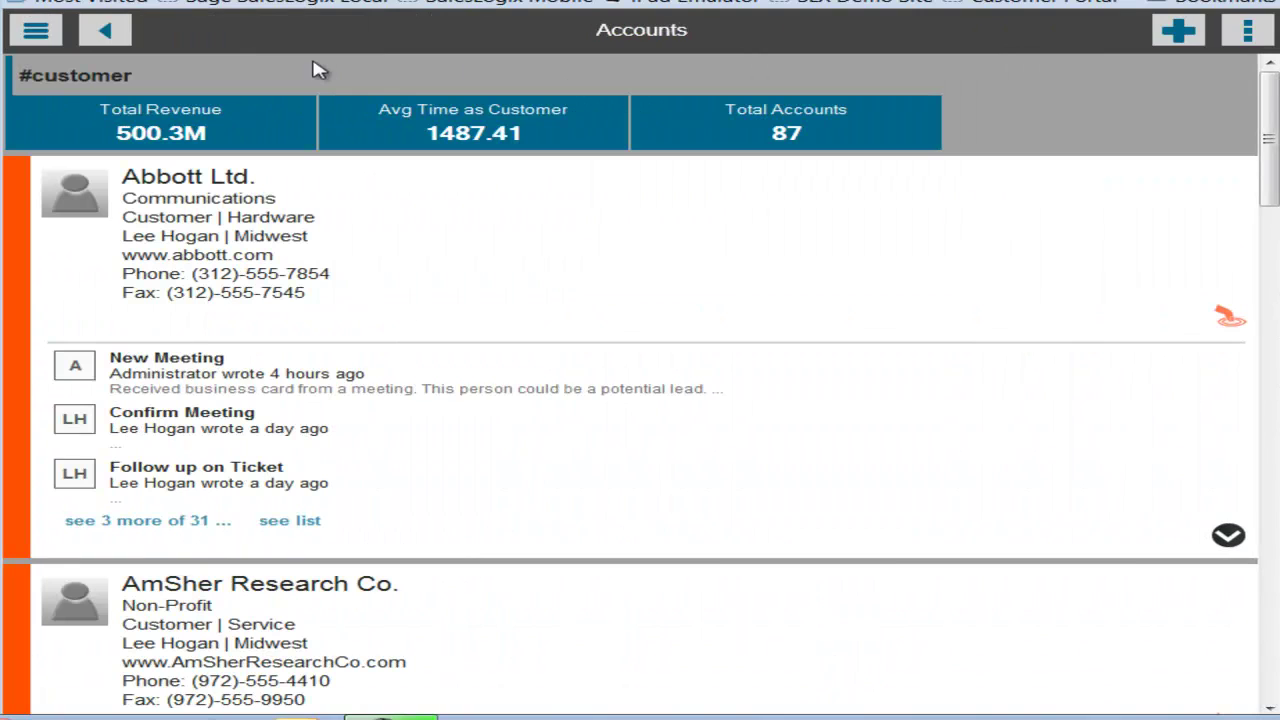
click(55, 33)
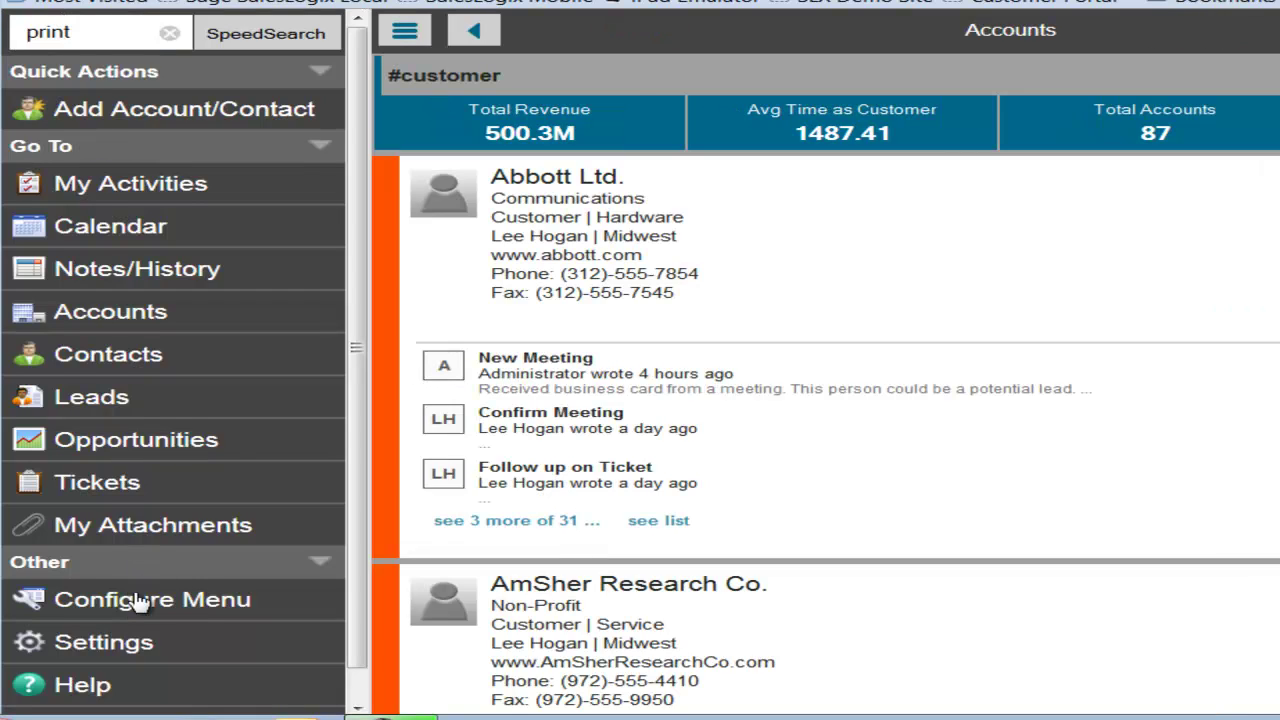
Step: Open Settings to see Clear Saved Credentials, Clear Storage and View Error Logs
click(137, 656)
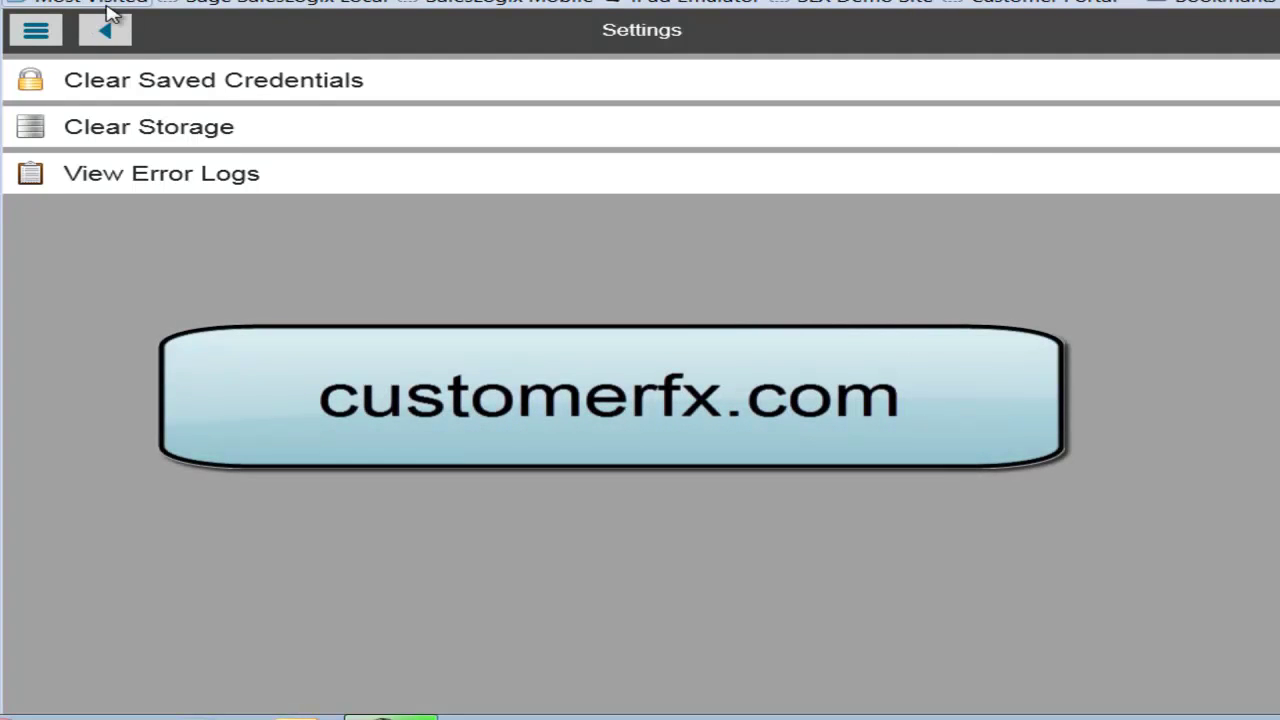
click(44, 34)
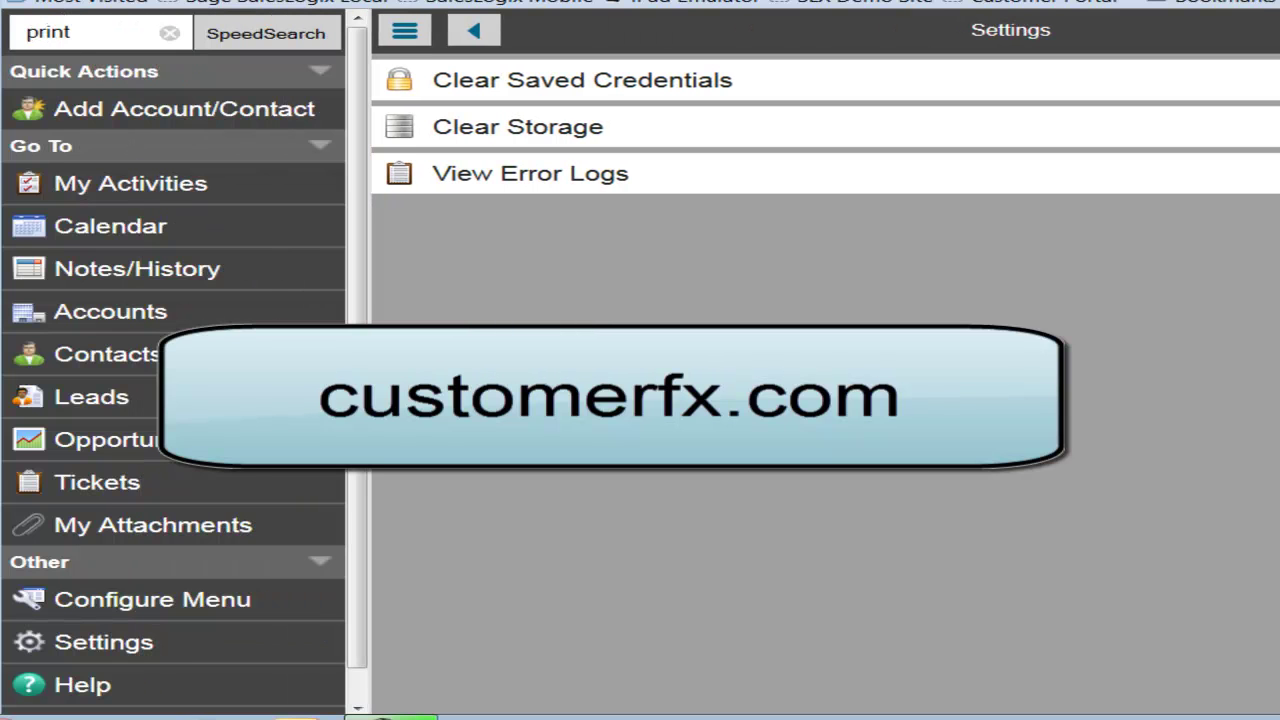
Step: Open My Activities and expand the Research activity to show its Call, Contact, Opportunity and Account actions
click(180, 198)
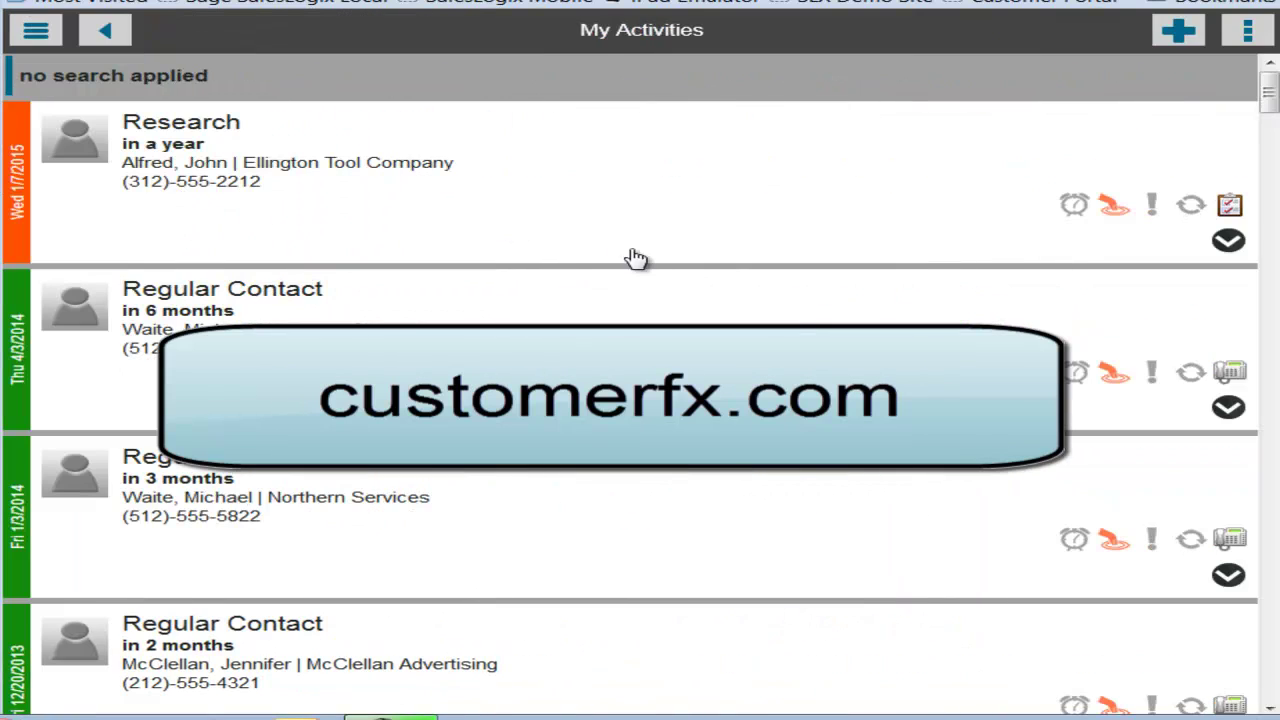
click(1227, 242)
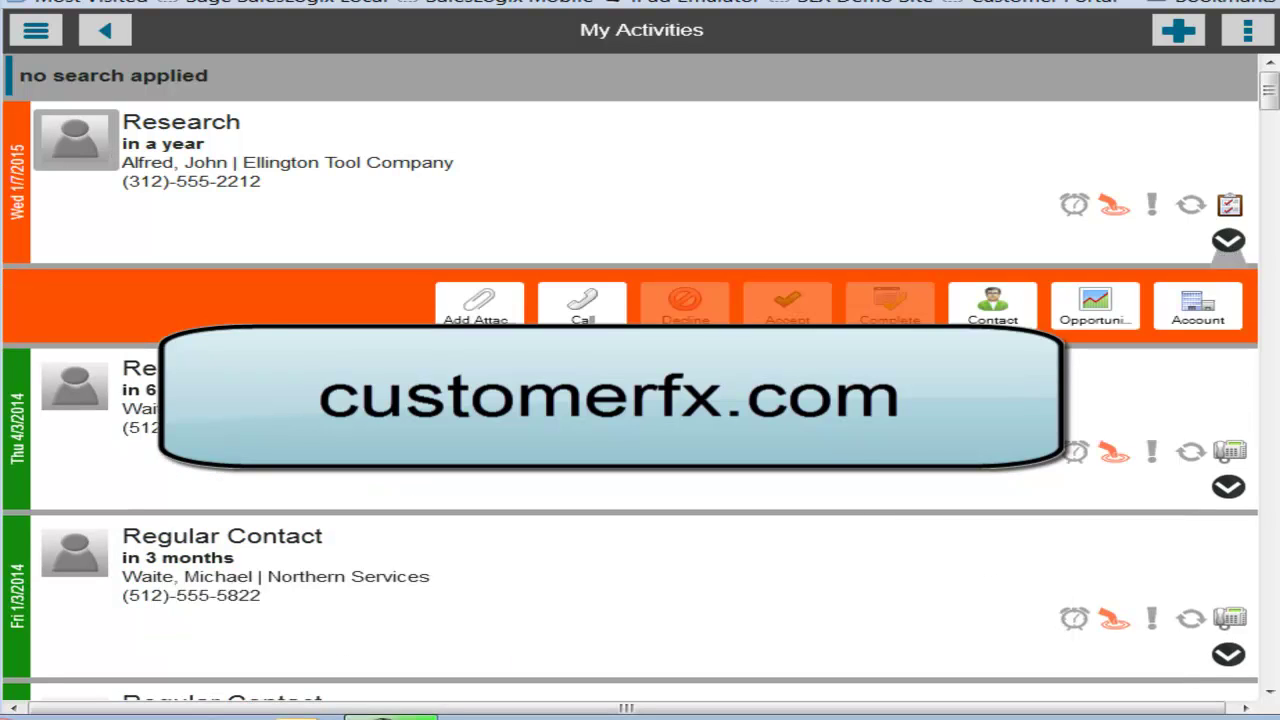